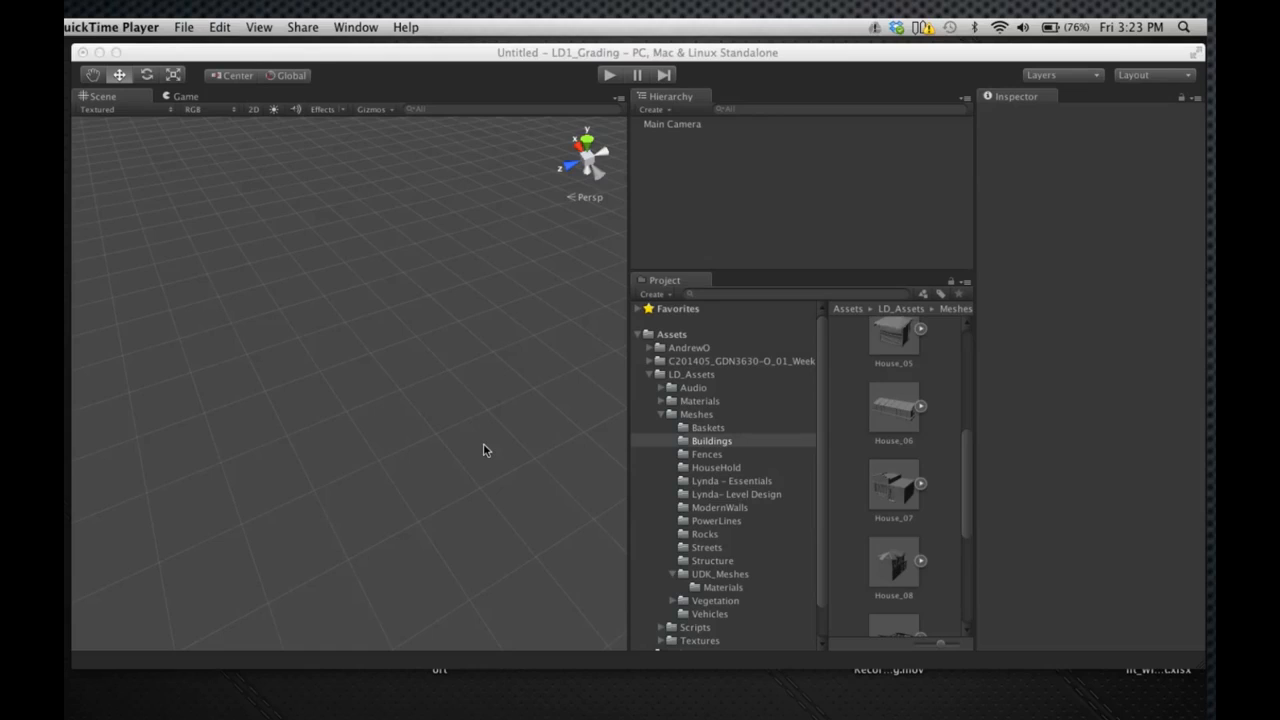
Open the Baskets folder under LD_Assets Meshes and select the basket_01 mesh to view its import settings
left_click(664, 376)
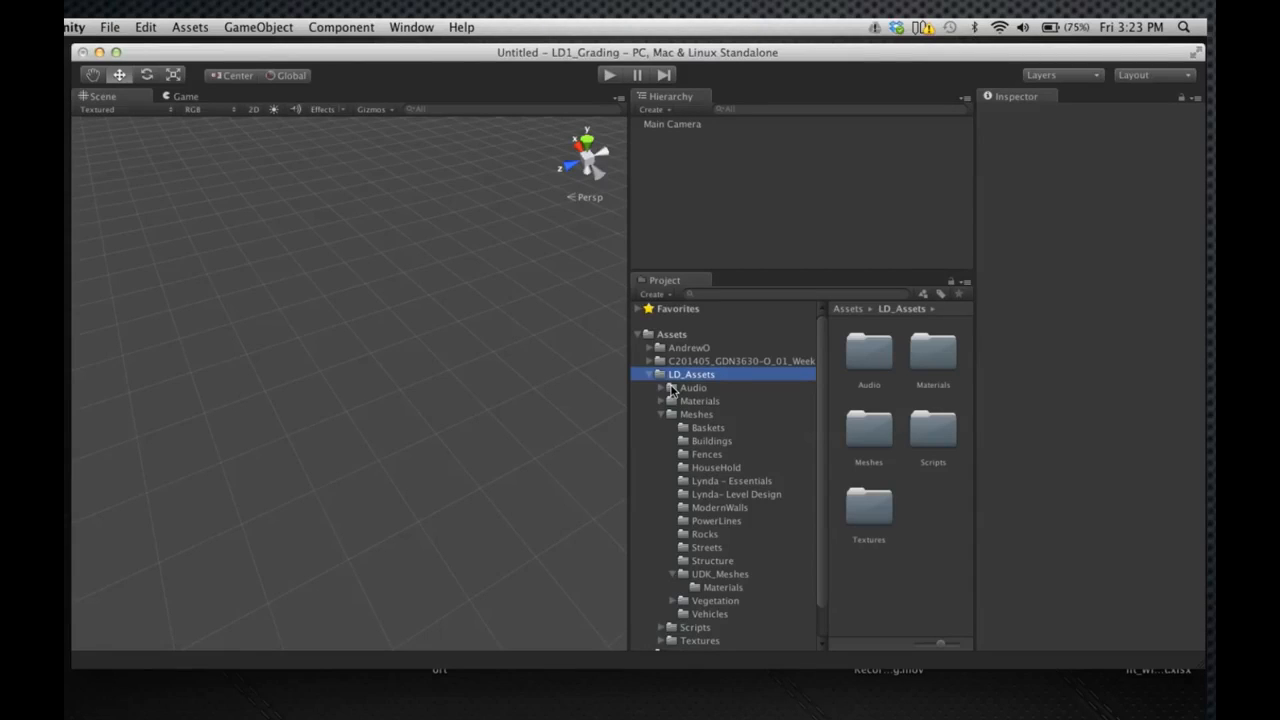
left_click(693, 416)
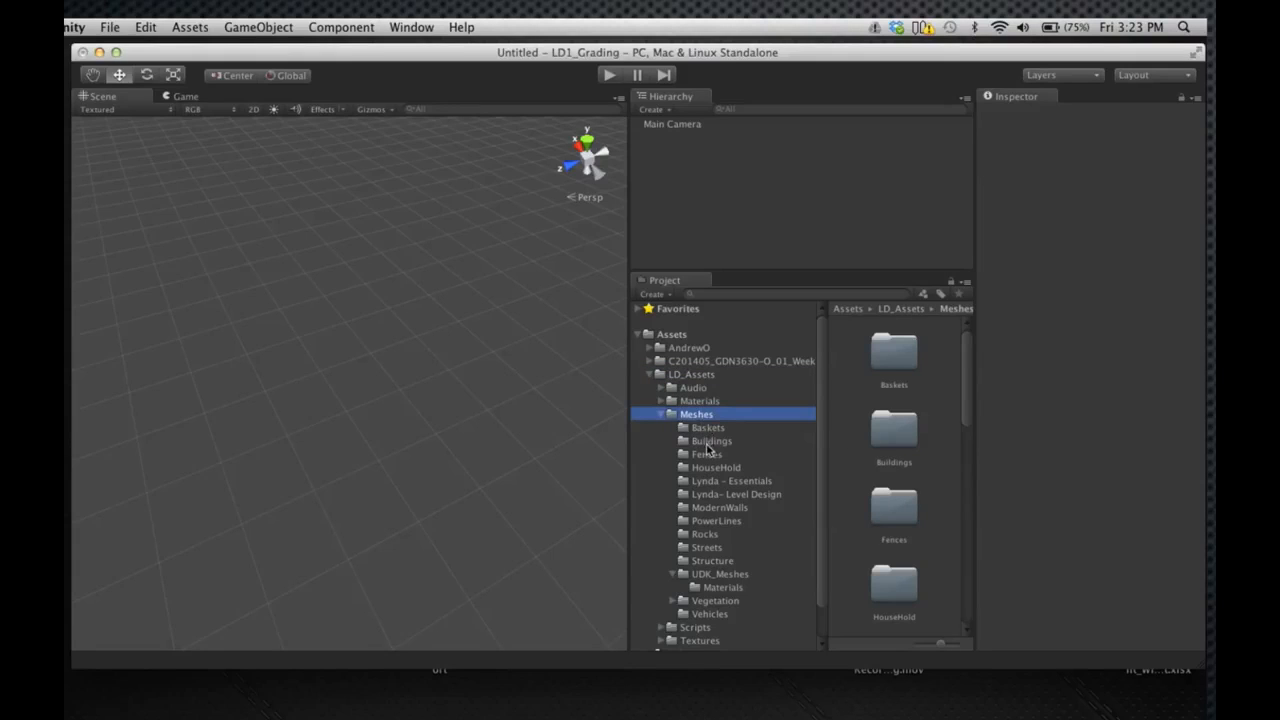
left_click(708, 428)
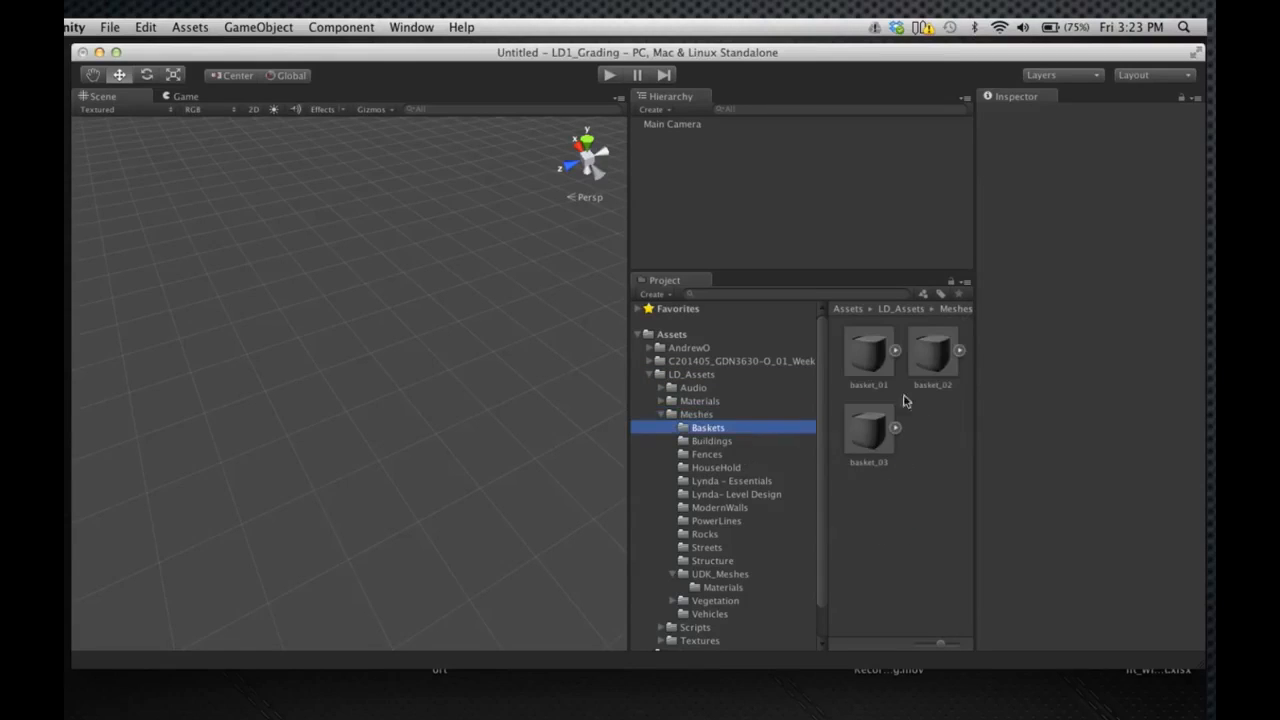
left_click(876, 360)
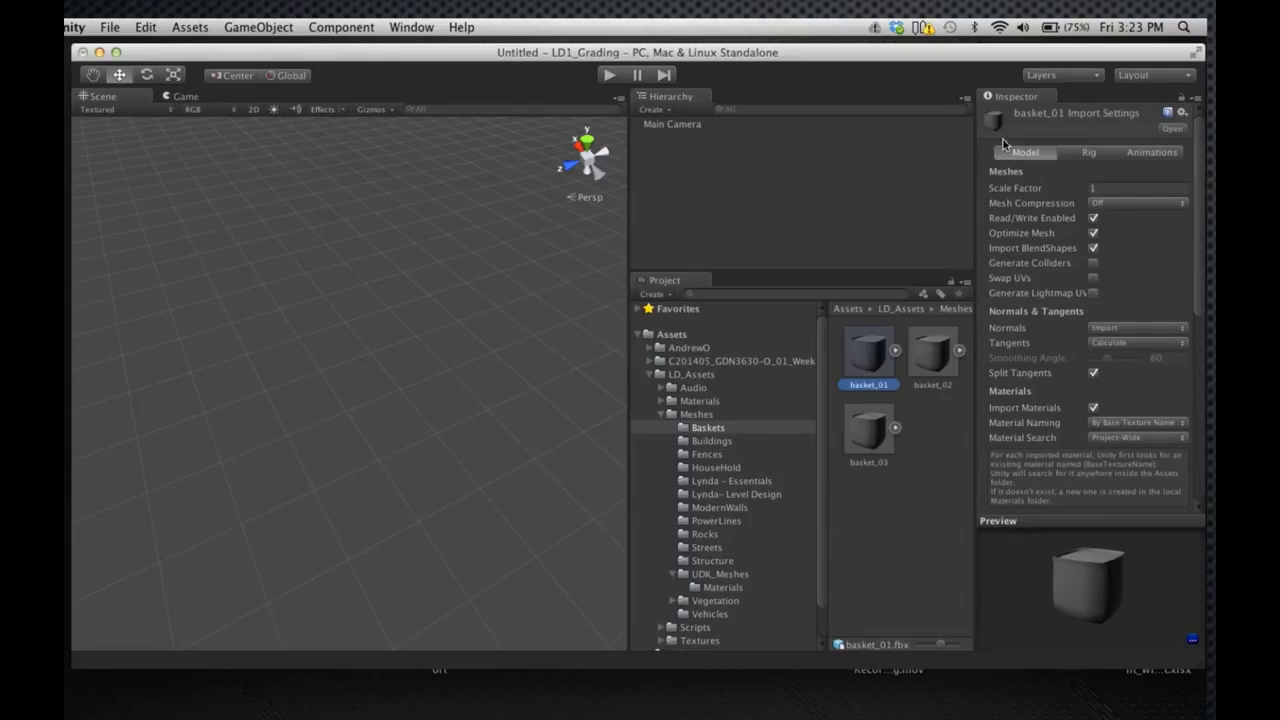
Inspect the default material assigned to basket_01, including its shader and main color
left_click_drag(1200, 200, 1200, 465)
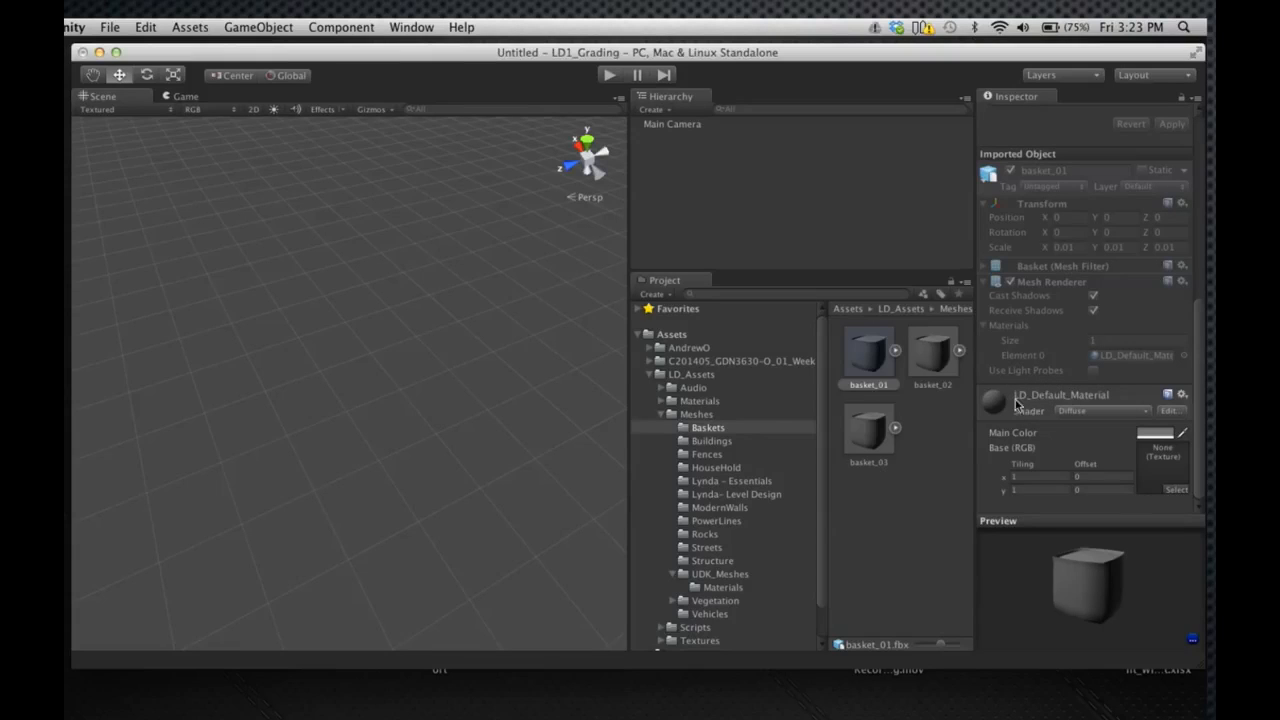
left_click(1075, 412)
left_click(1072, 410)
left_click(1152, 433)
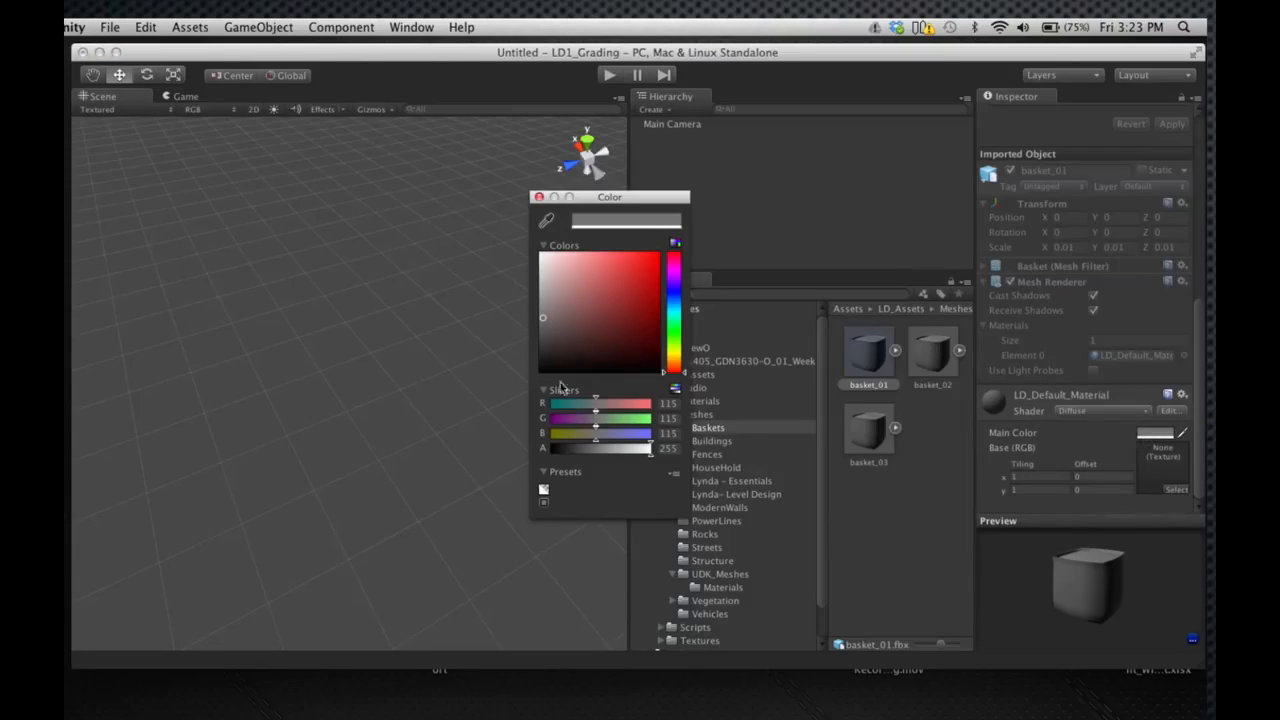
left_click(538, 198)
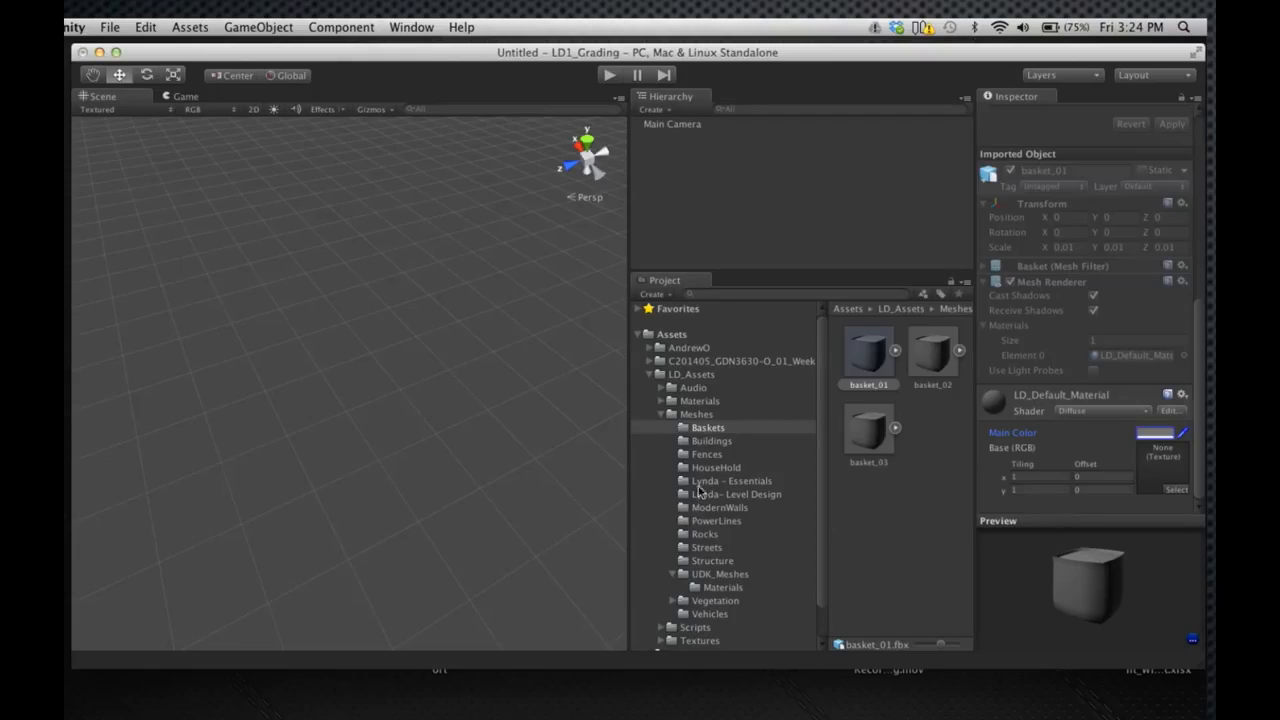
Place the House_06 model from the Buildings meshes folder into the scene
left_click(704, 455)
left_click(705, 444)
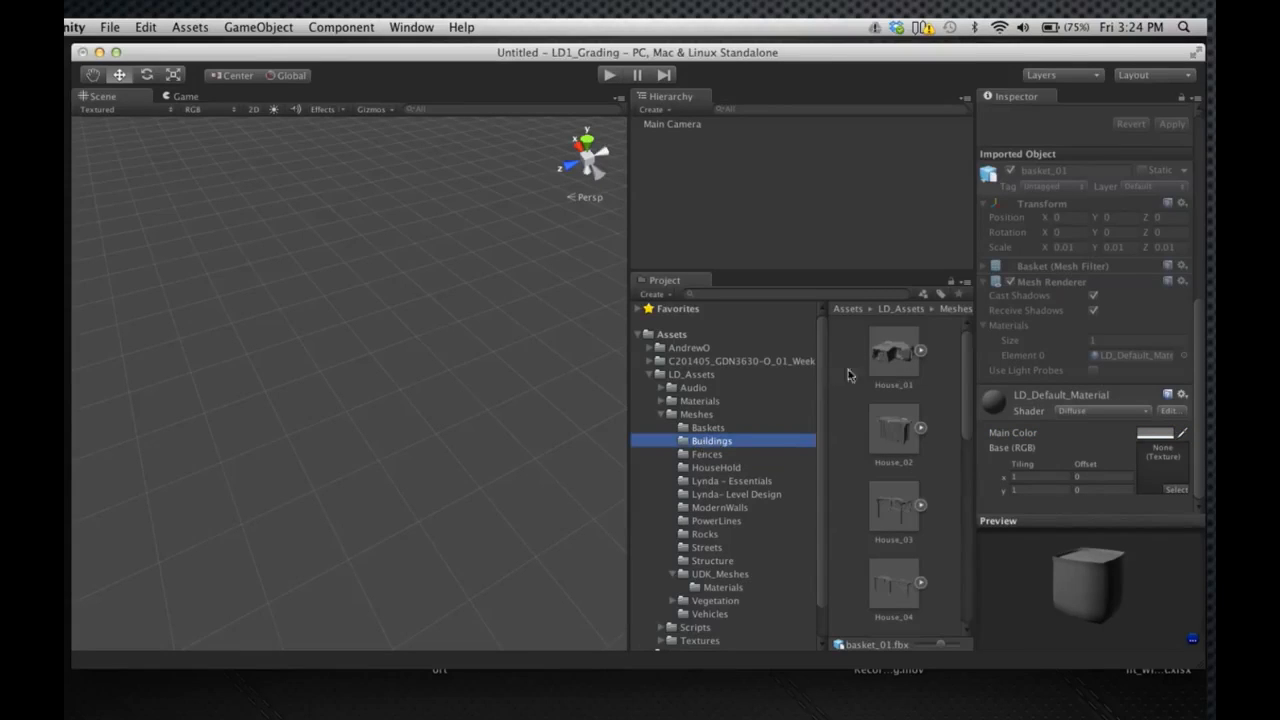
left_click(896, 378)
scroll(898, 379, "down", 3)
scroll(898, 379, "down", 4)
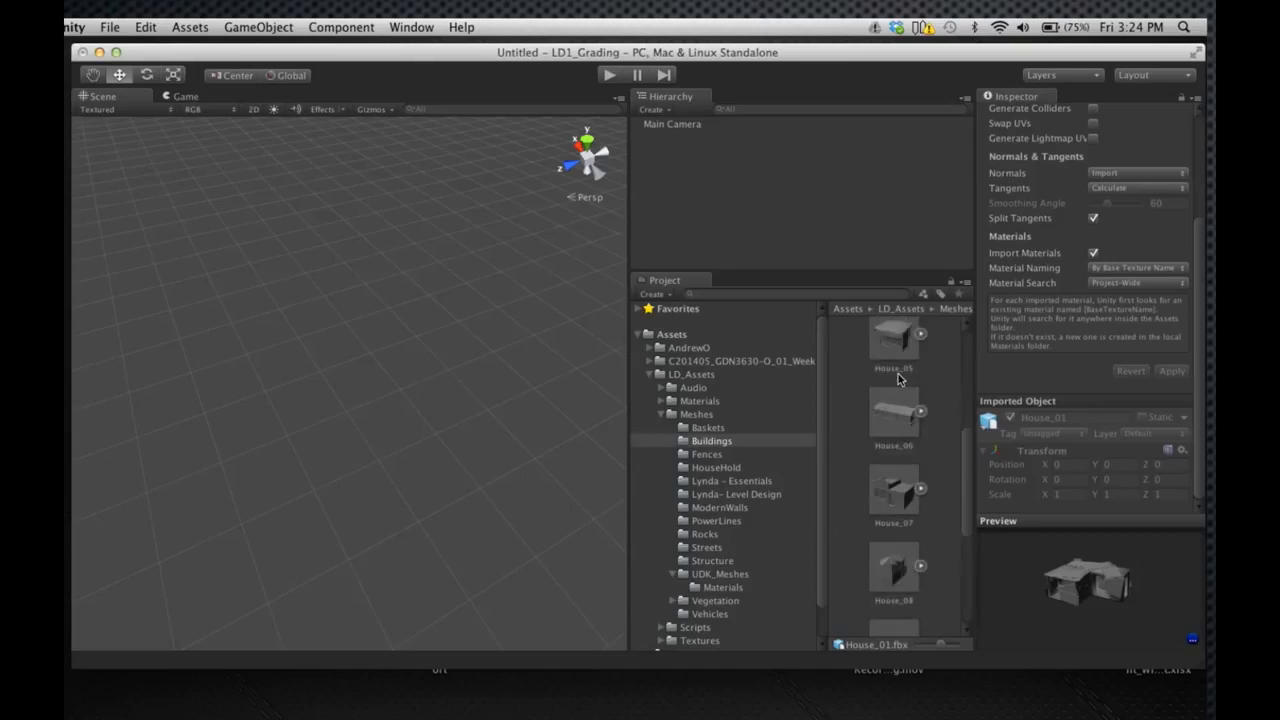
left_click(894, 375)
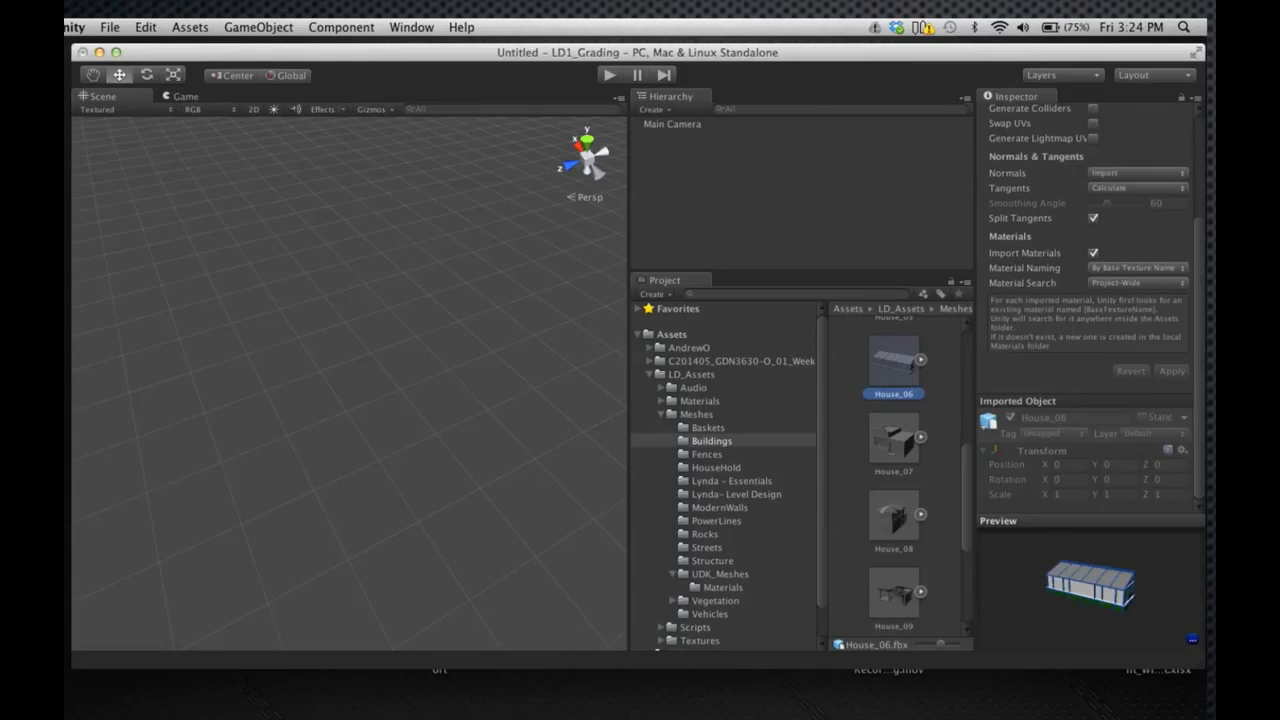
left_click_drag(1201, 232, 1202, 374)
left_click_drag(890, 378, 355, 398)
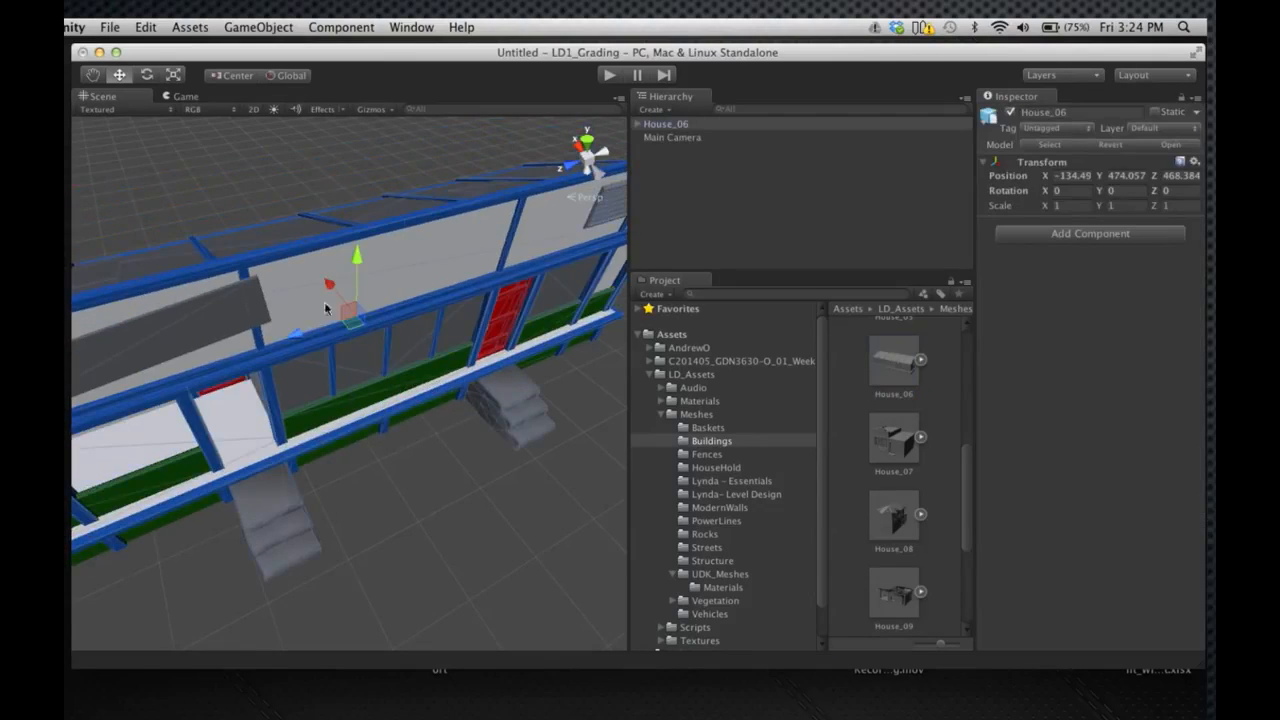
Expand House_06 in the scene's object list and look through its child parts
left_click(655, 126)
left_click(638, 125)
left_click(664, 125)
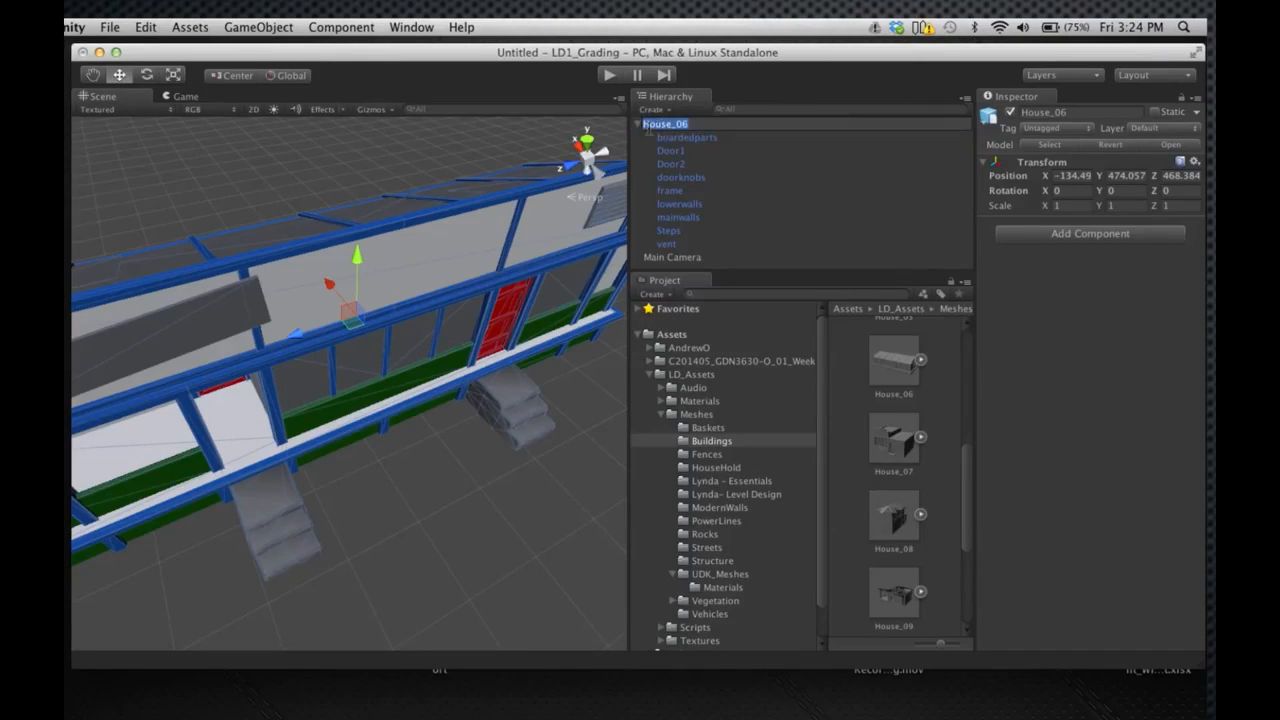
key("Down")
key("Down")
key("Down")
key("Down")
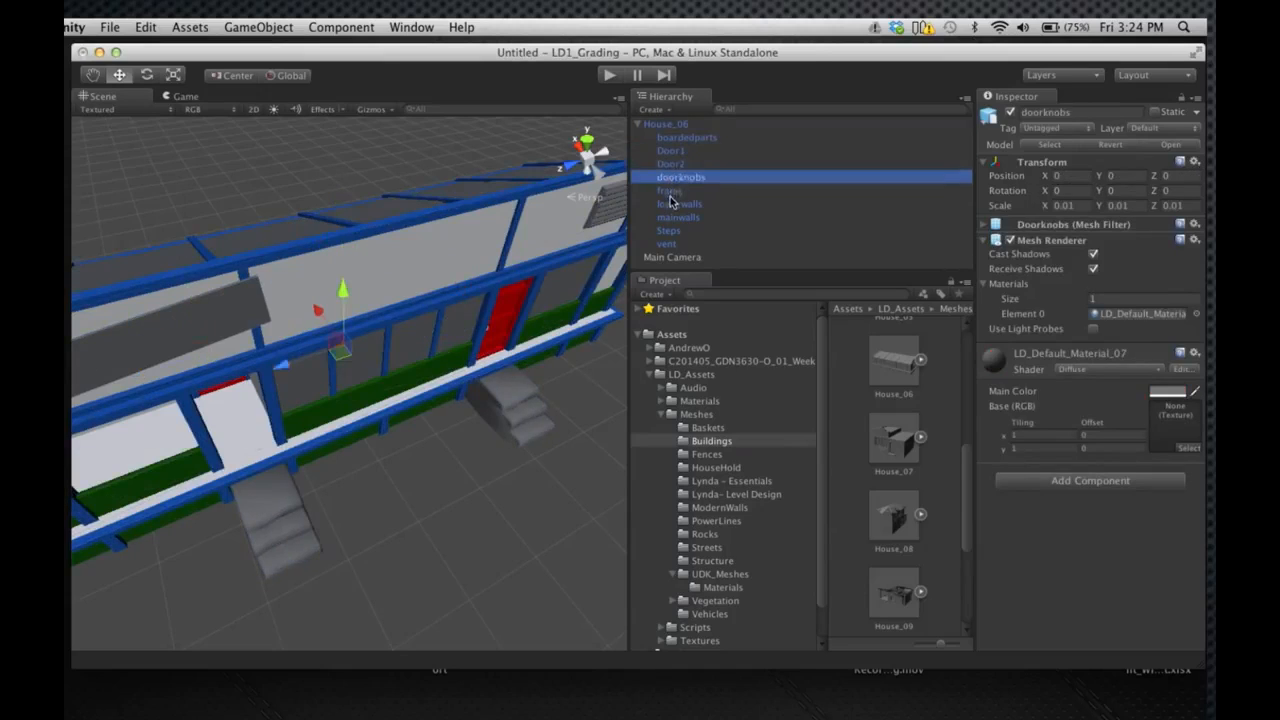
key("Down")
key("Down")
key("Down")
Examine the material on each House_06 part from boardedparts to vent, and collapse the house's object list
left_click(684, 140)
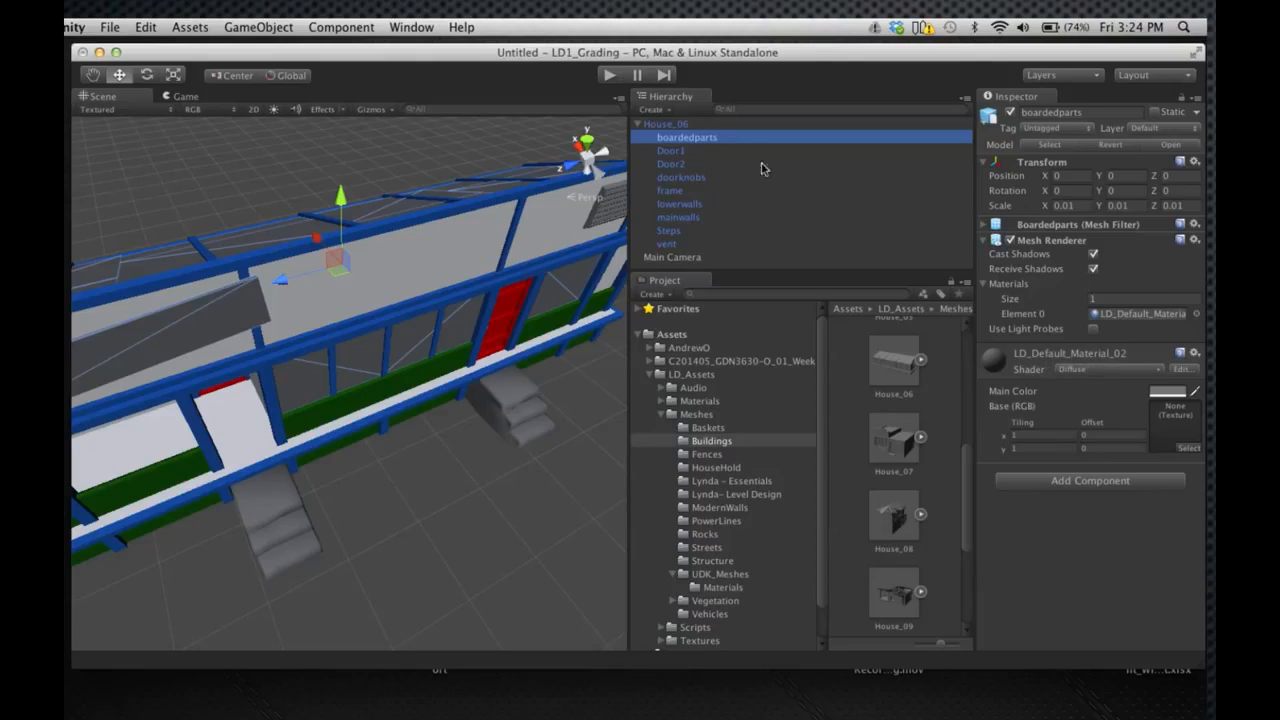
left_click(698, 151)
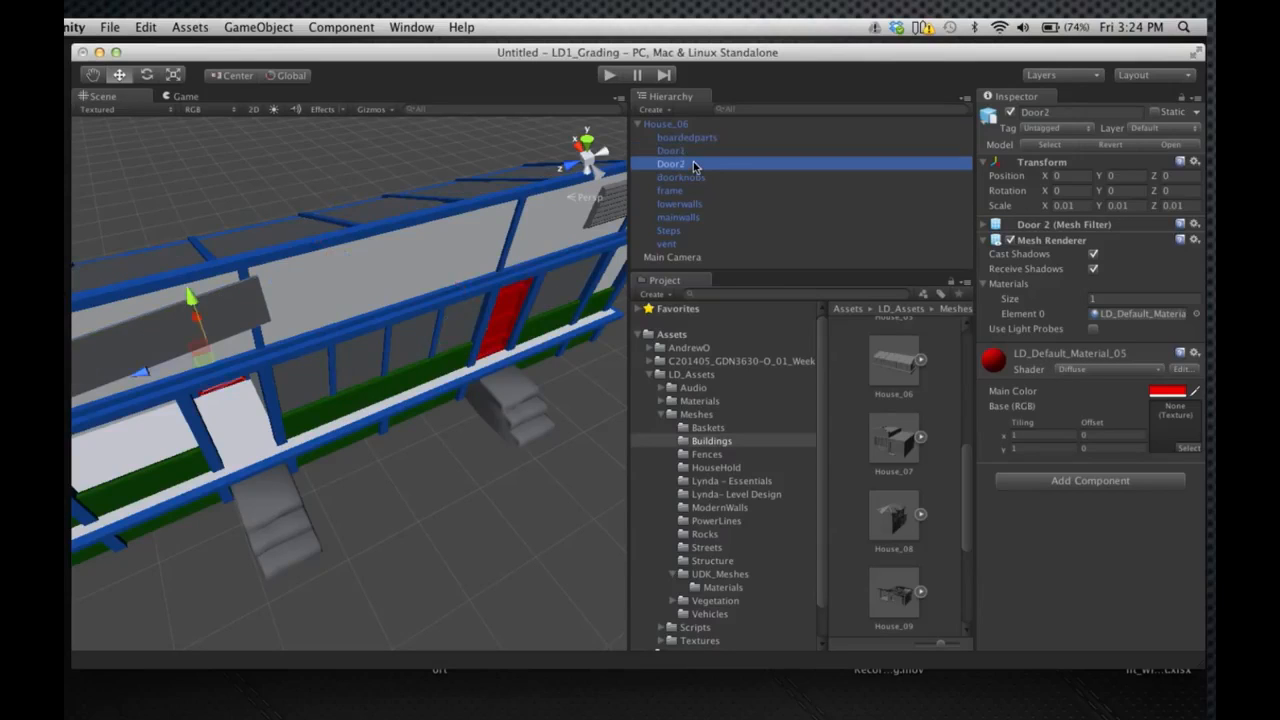
left_click(694, 177)
left_click(686, 190)
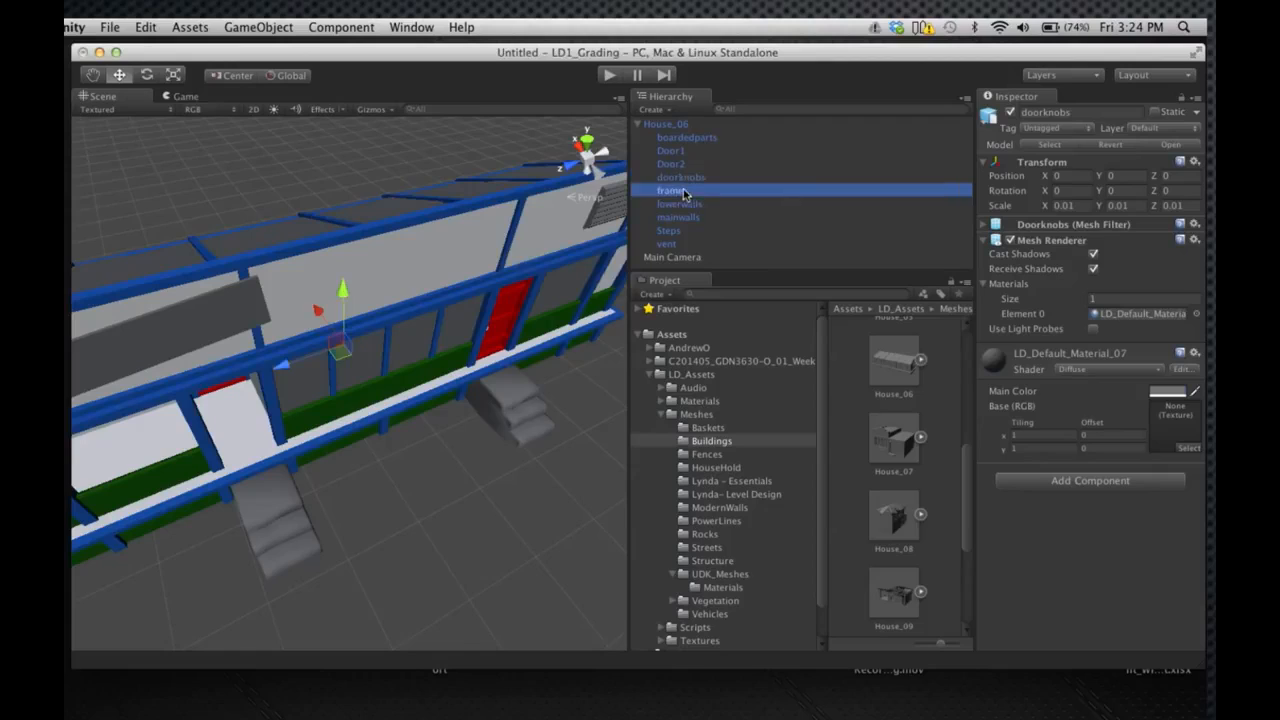
left_click(685, 204)
left_click(684, 217)
left_click(681, 233)
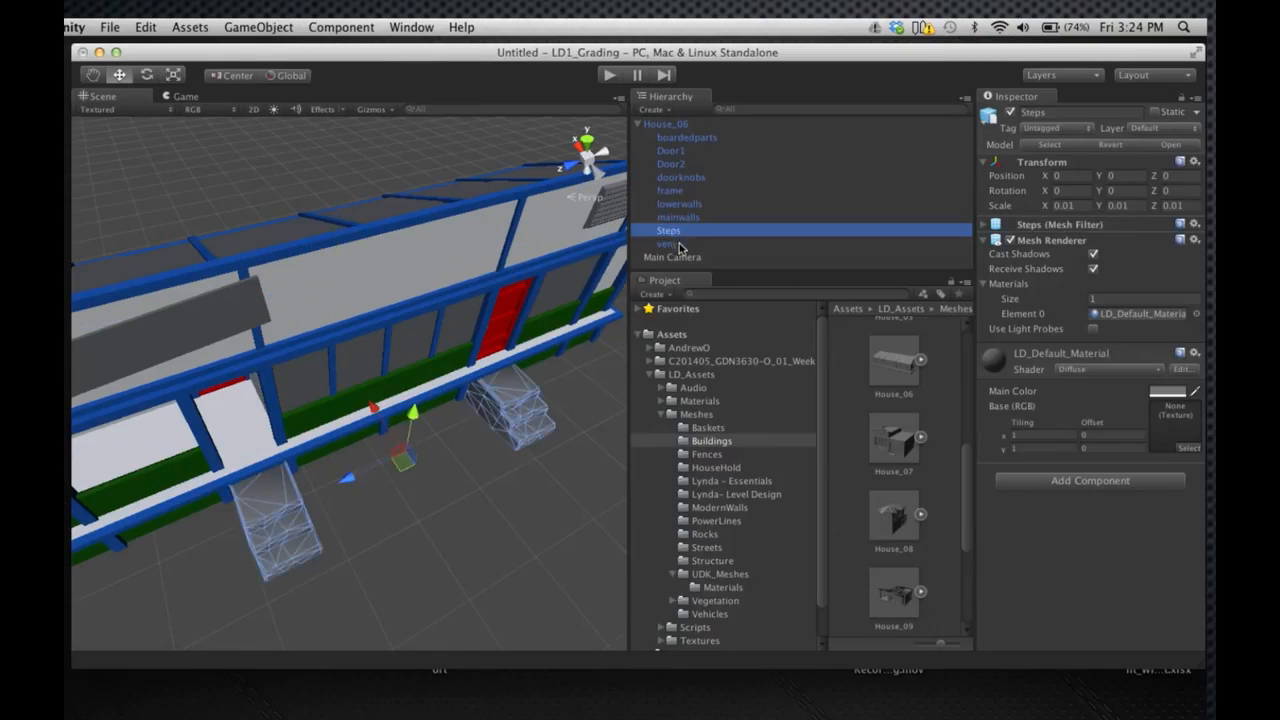
left_click(679, 245)
left_click(646, 125)
left_click(641, 125)
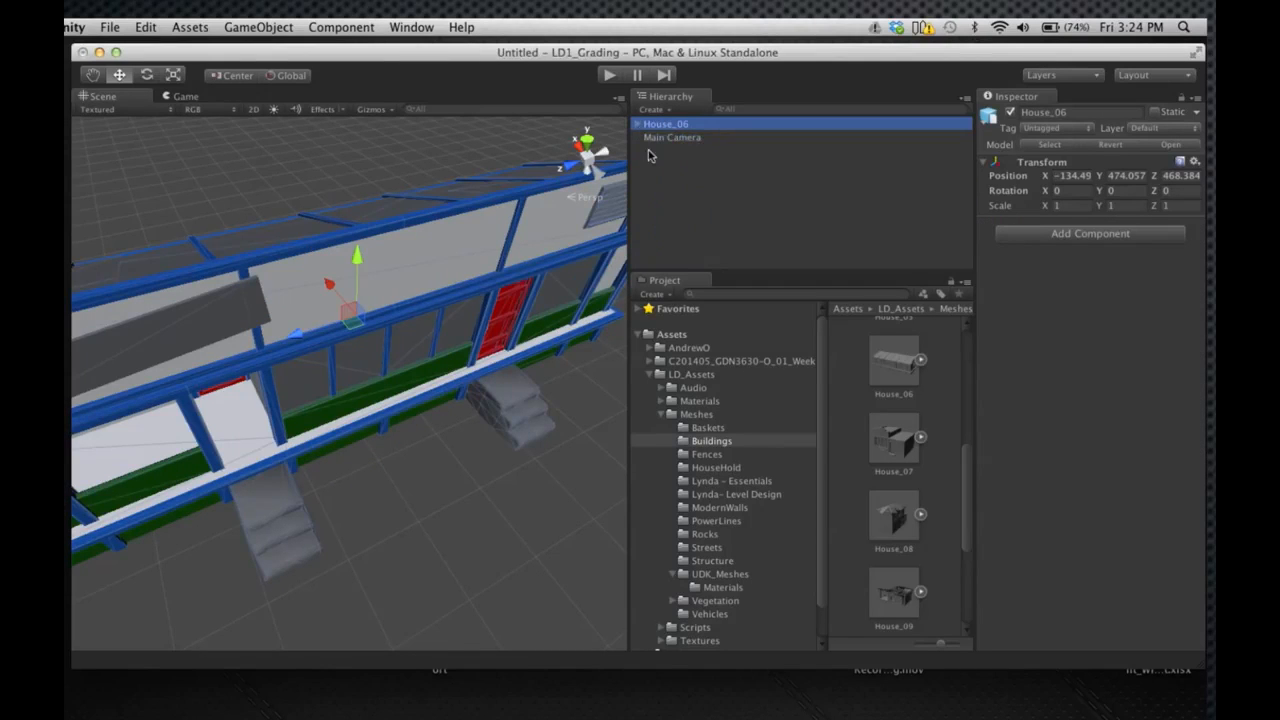
Open the Default_Dont_Touch folder under LD_Assets Materials and go to its first material
left_click(700, 401)
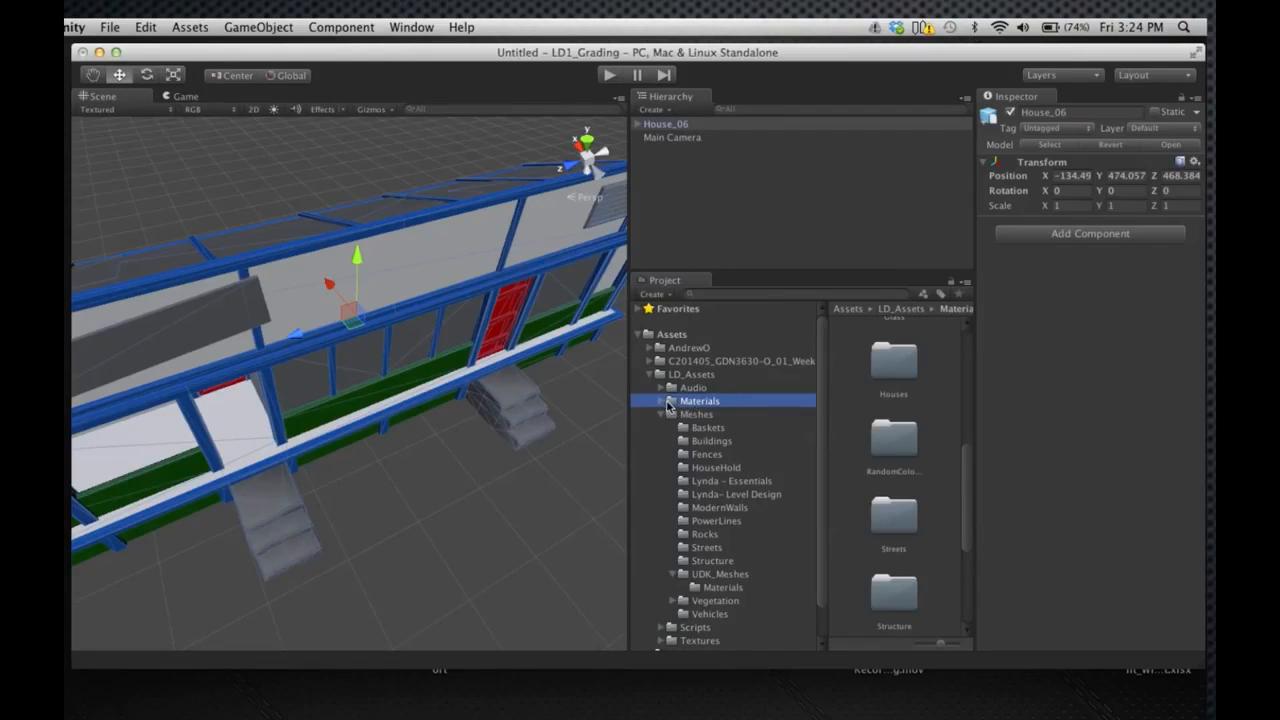
left_click(661, 401)
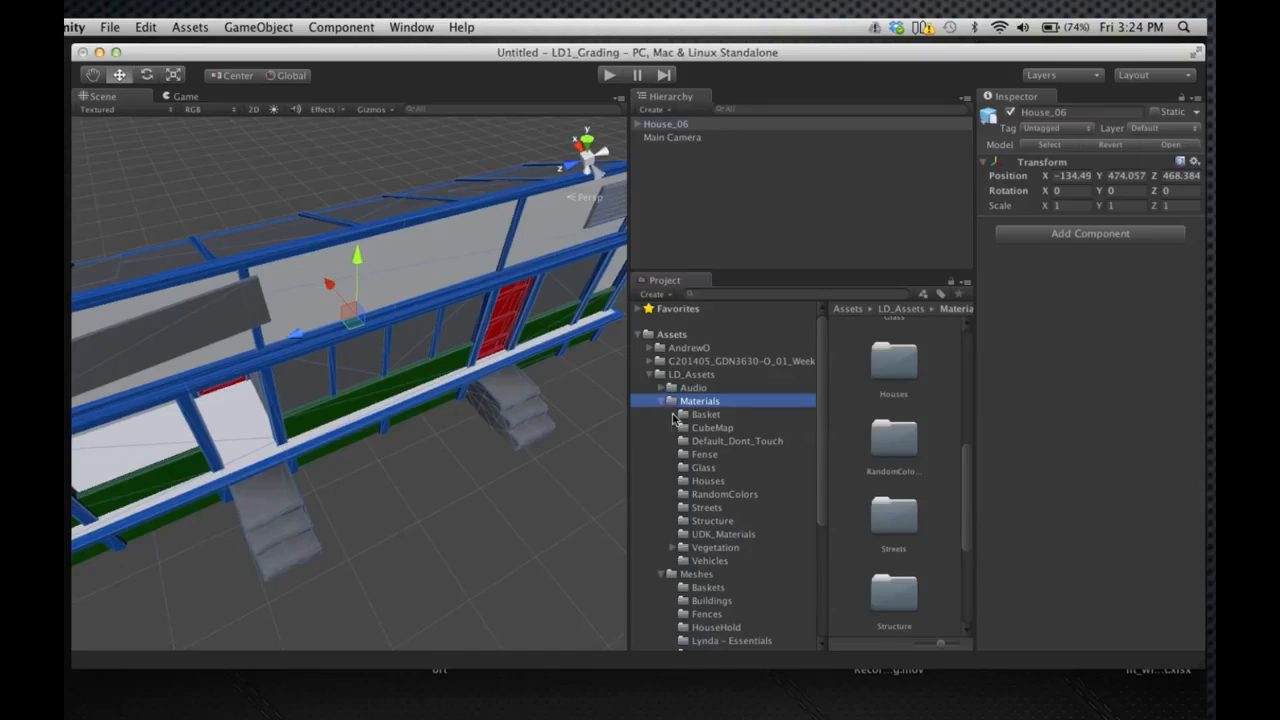
left_click(701, 442)
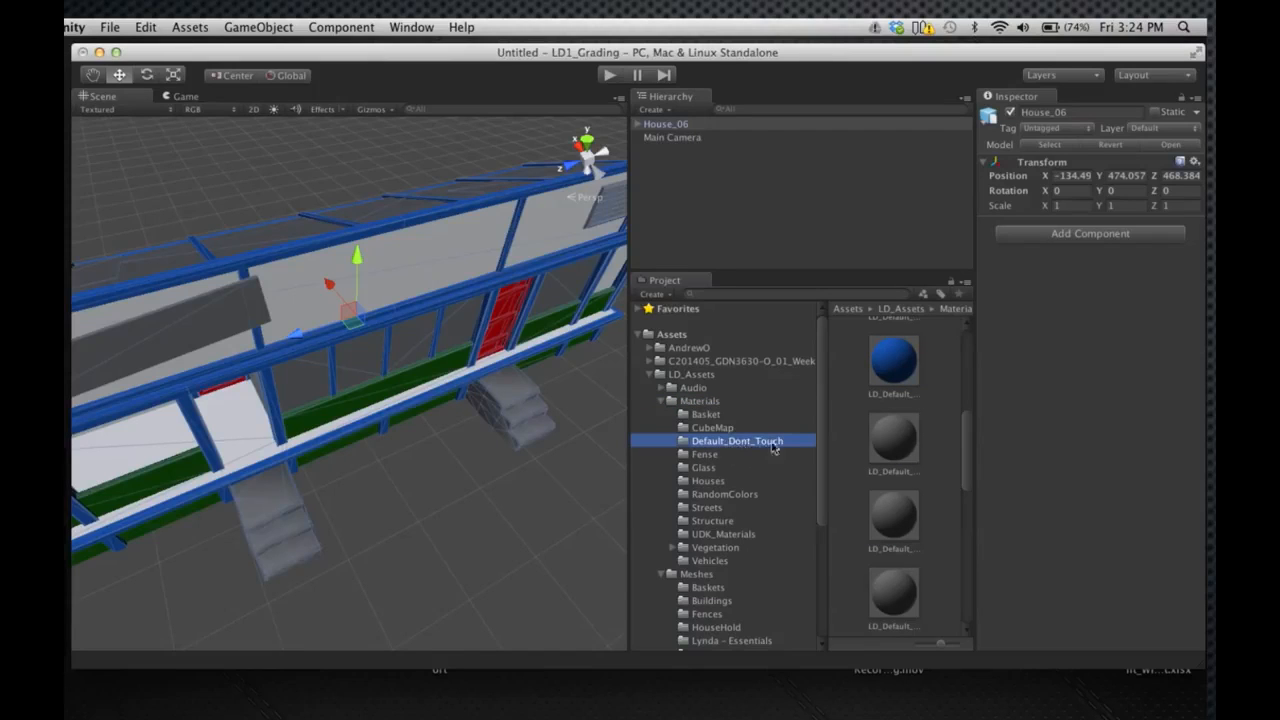
left_click_drag(960, 436, 941, 367)
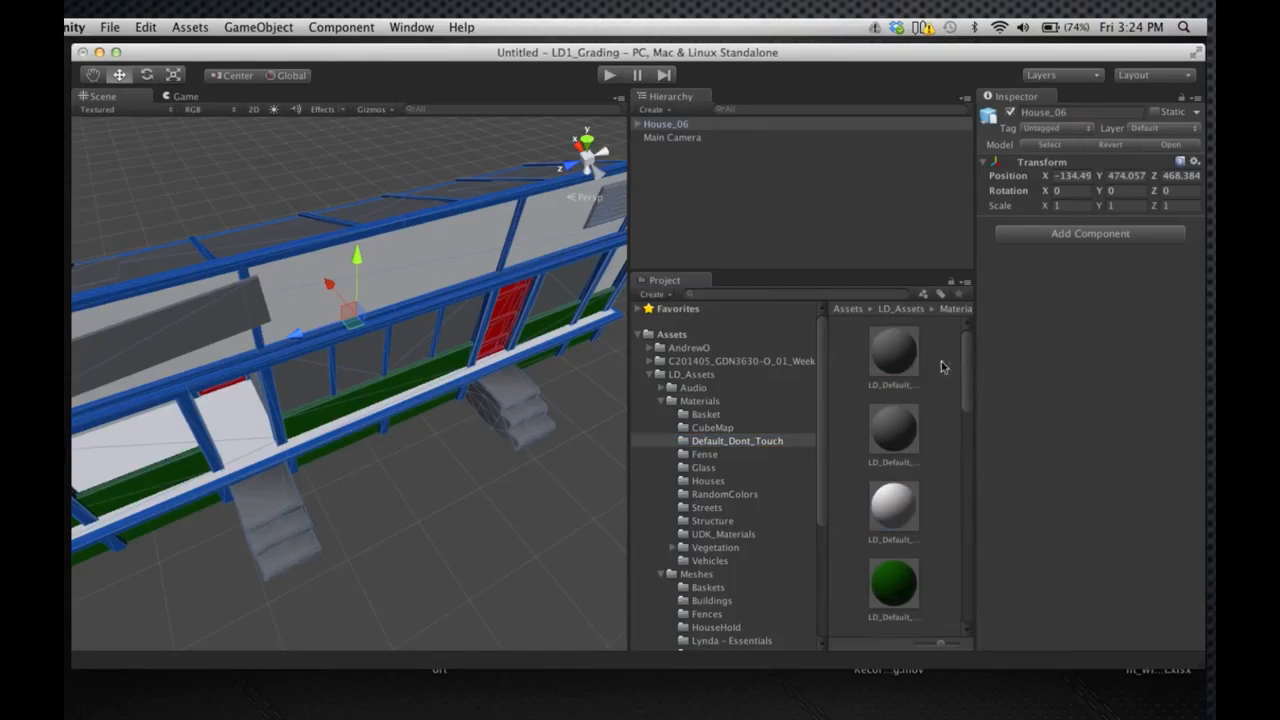
Examine the individual LD_Default materials in the Default_Dont_Touch folder
left_click(917, 362)
left_click(904, 420)
left_click(900, 500)
left_click(894, 582)
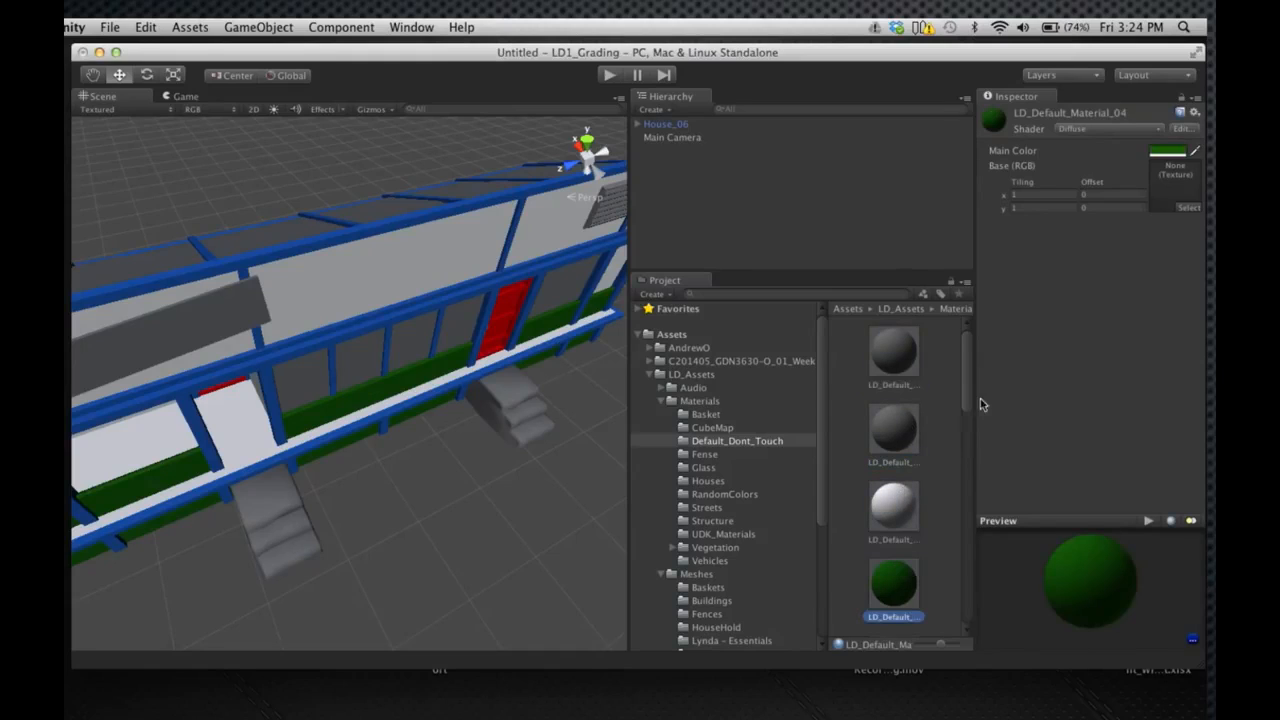
left_click_drag(966, 398, 966, 470)
left_click(905, 490)
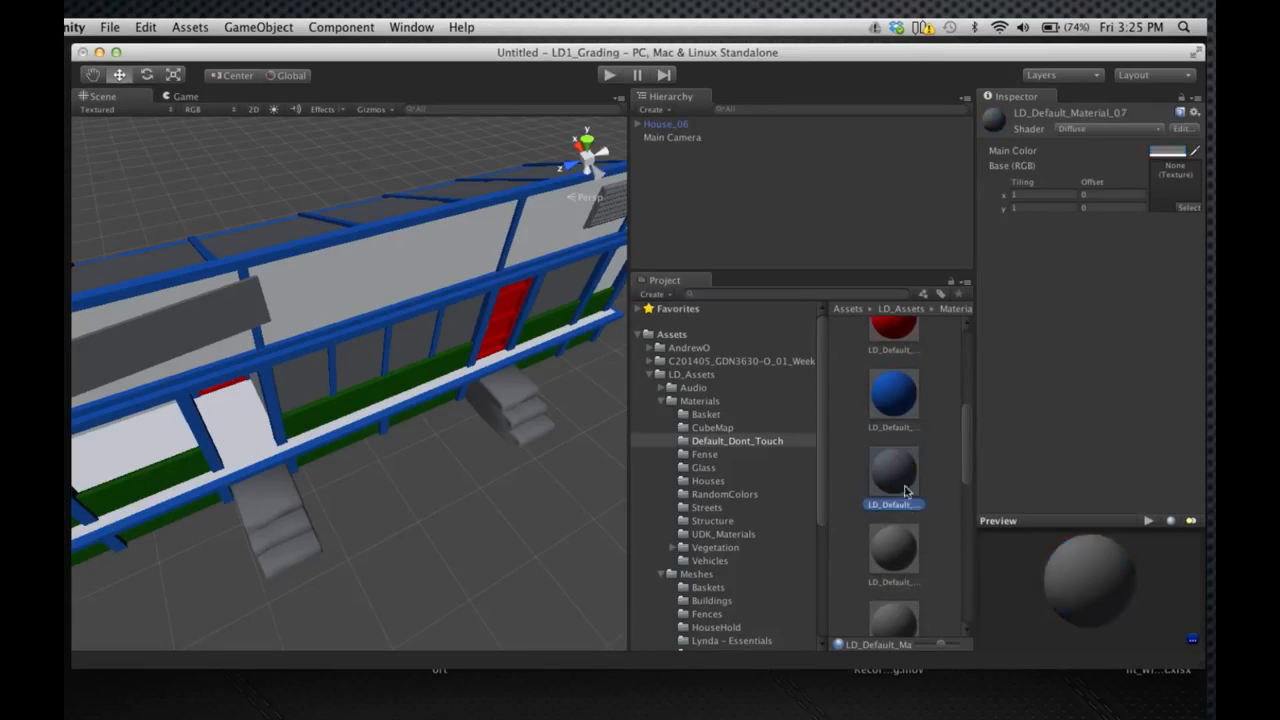
left_click(905, 612)
left_click(906, 543)
left_click_drag(966, 423, 972, 330)
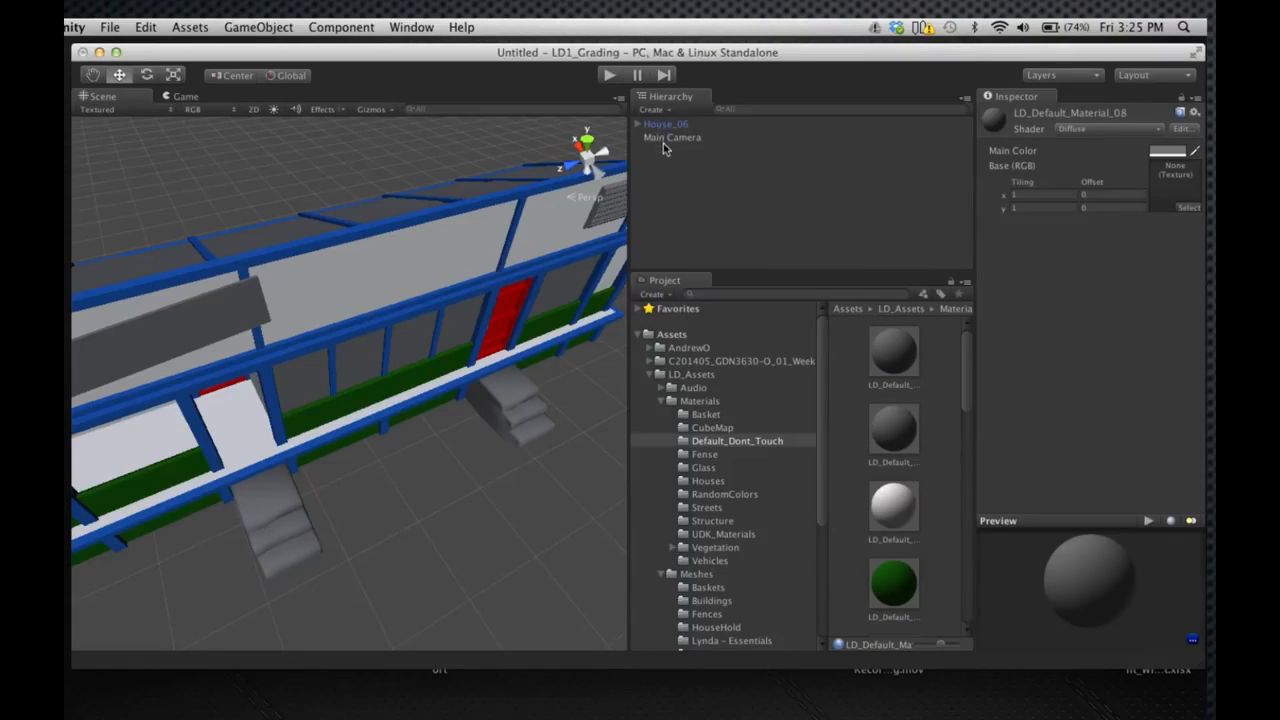
left_click(709, 406)
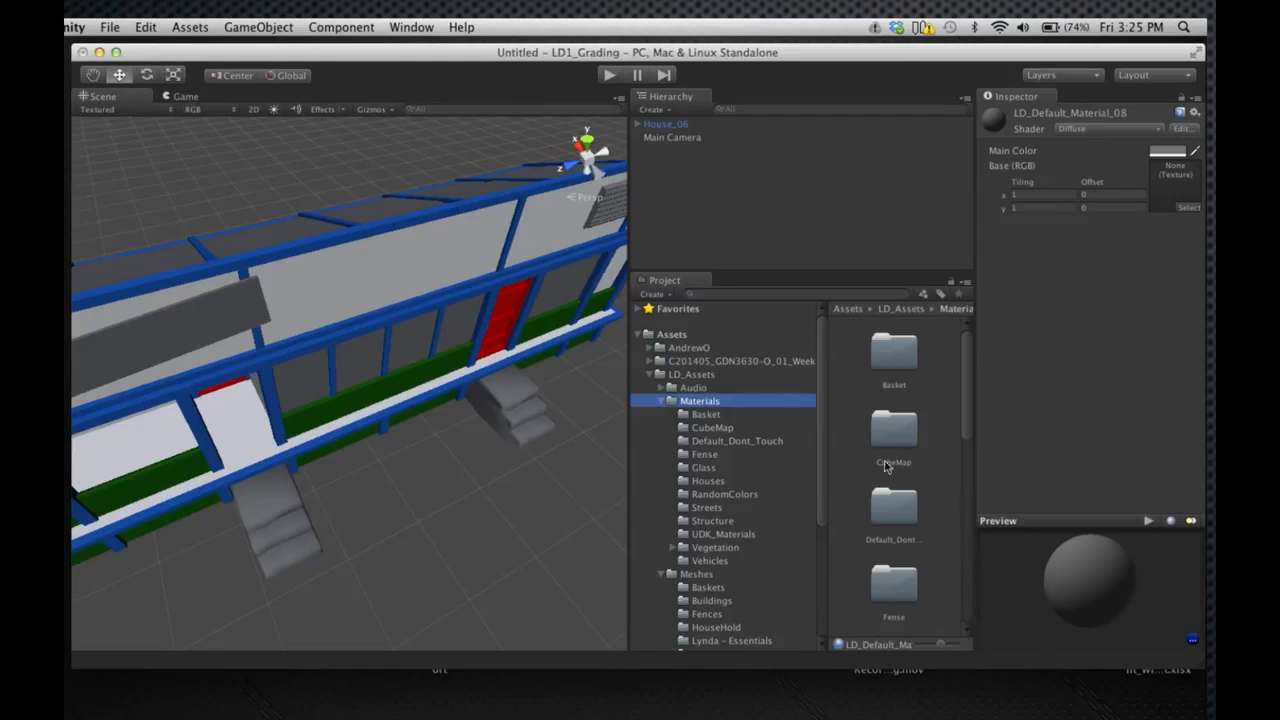
right_click(845, 424)
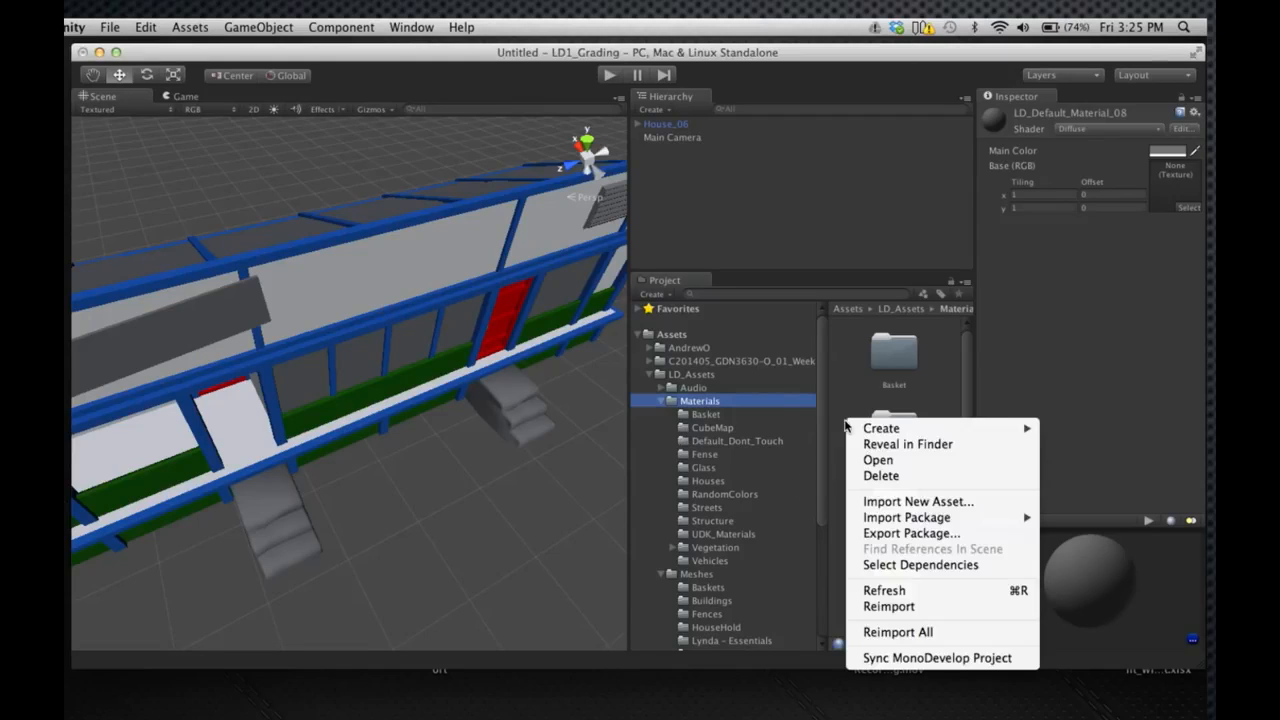
left_click(850, 353)
left_click(700, 400)
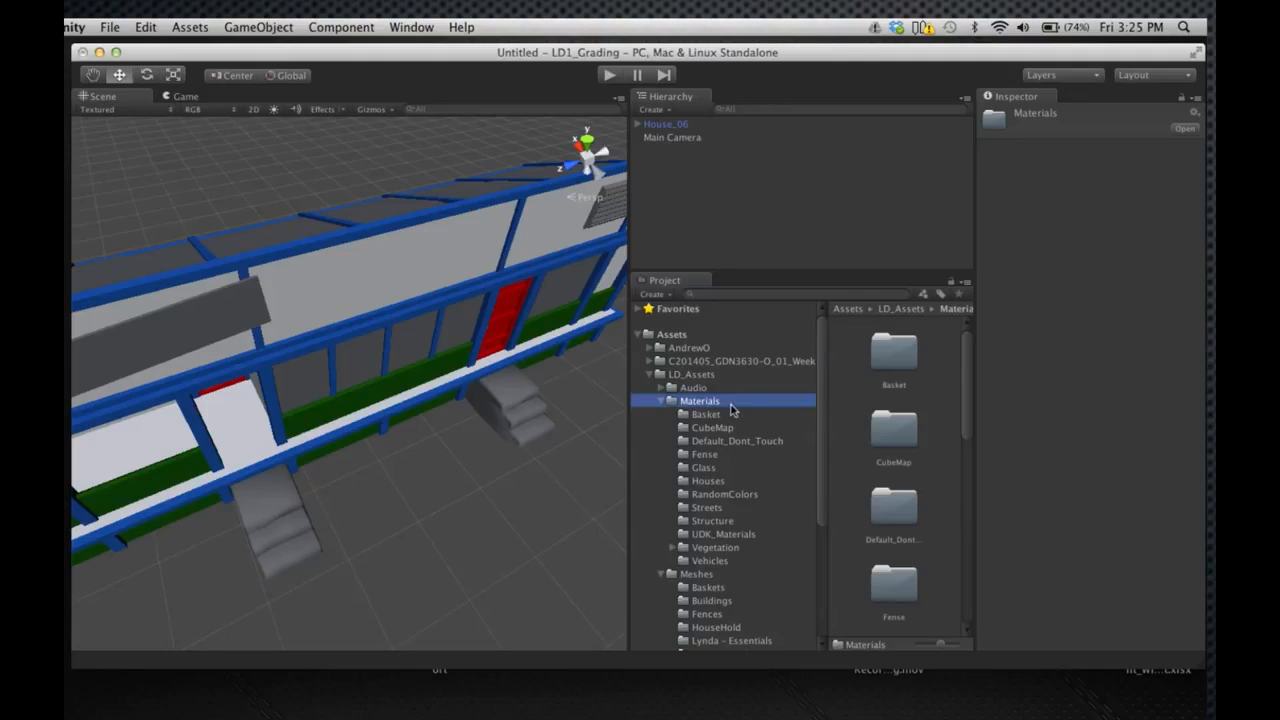
Create a new material in the root Assets folder and name it HouseDoorMaterial
left_click(672, 334)
right_click(684, 341)
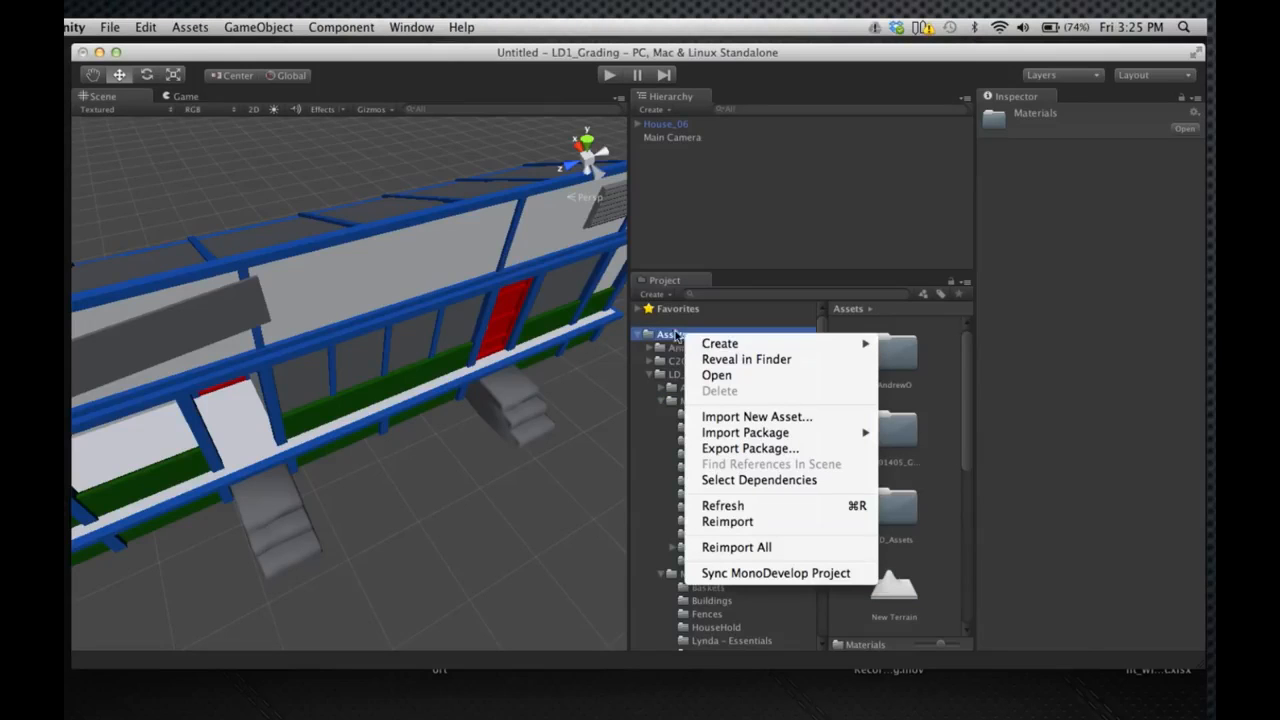
mouse_move(708, 346)
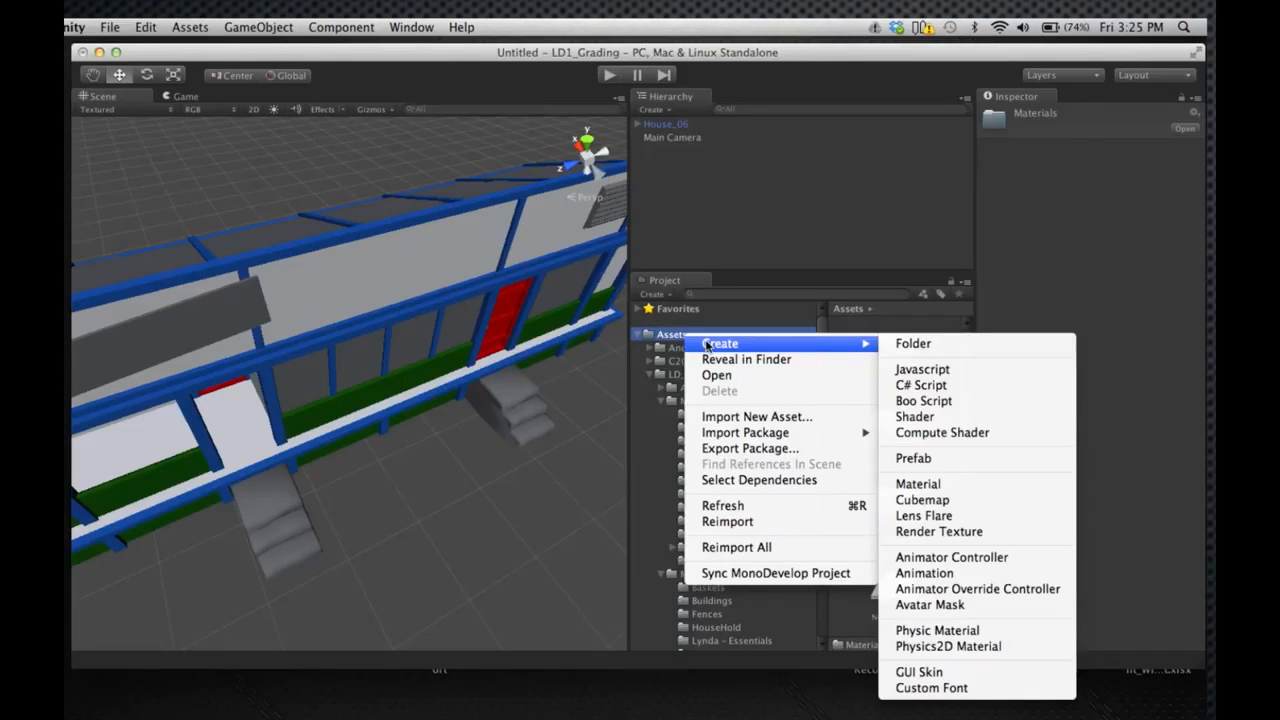
left_click(914, 484)
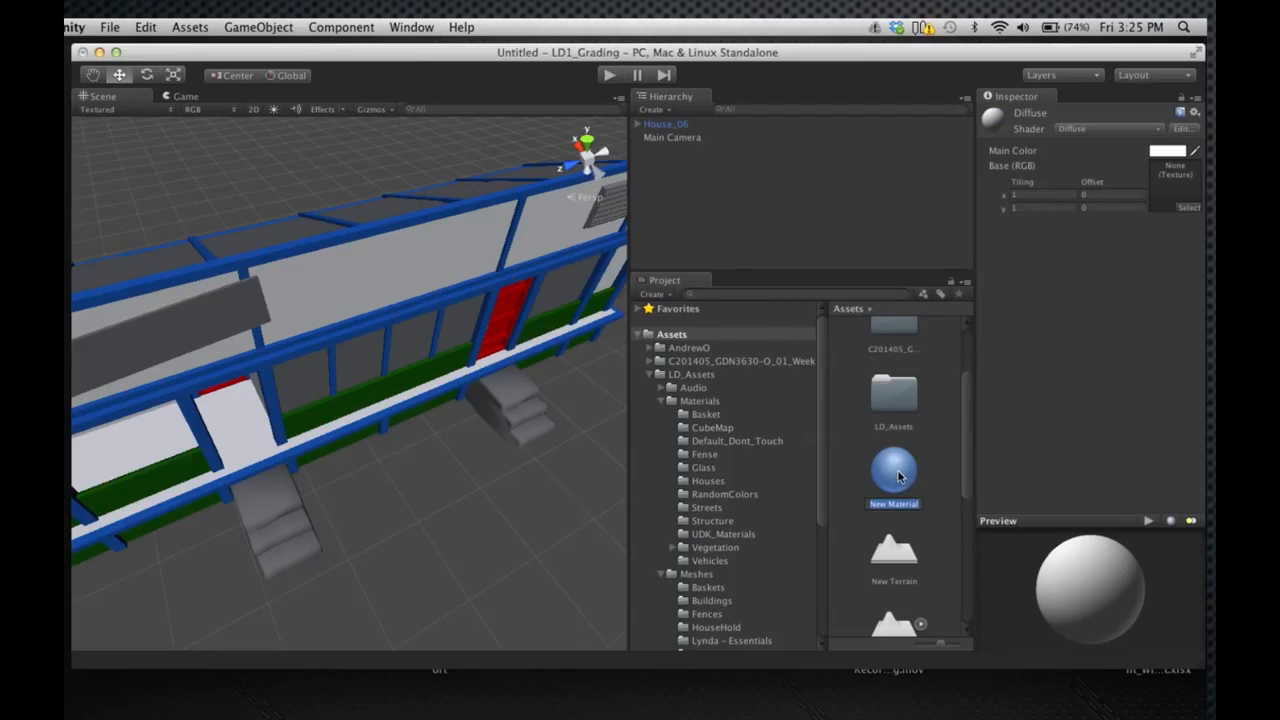
type("D")
key("BackSpace")
key("BackSpace")
key("BackSpace")
type("DoorMaterial")
key("Return")
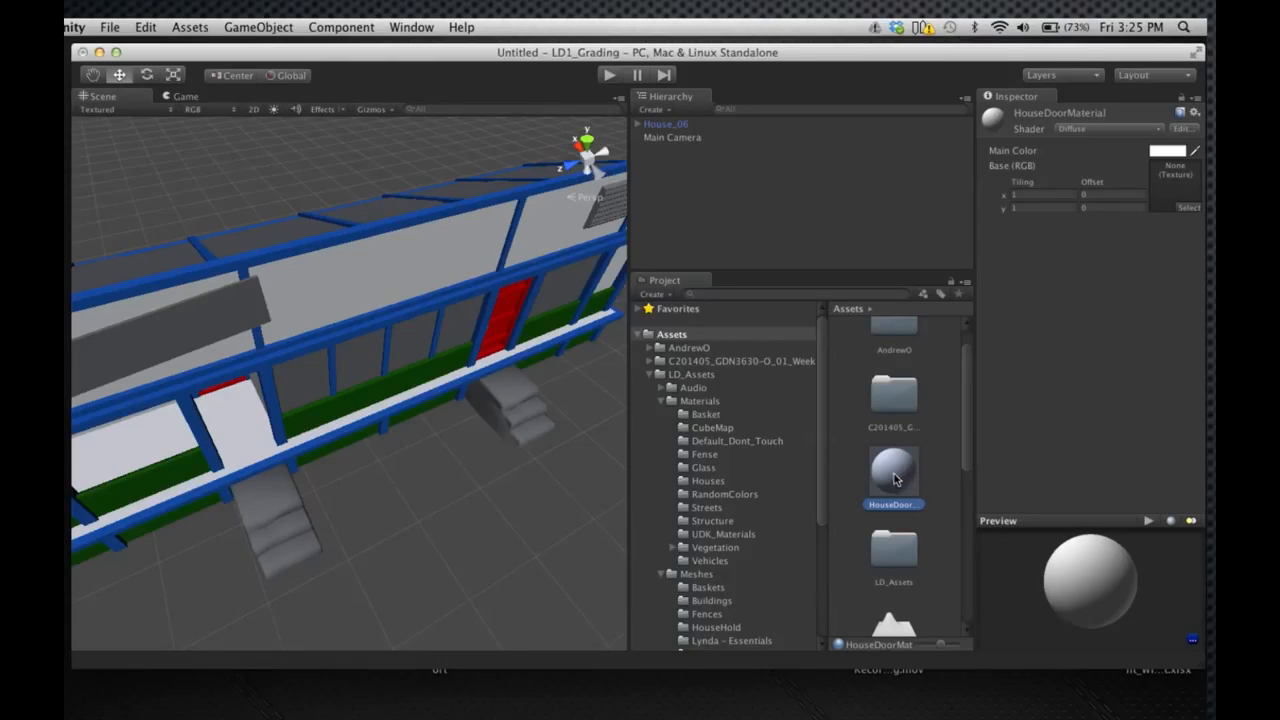
Set the shader of HouseDoorMaterial to Diffuse Detail
left_click(1108, 130)
mouse_move(1101, 280)
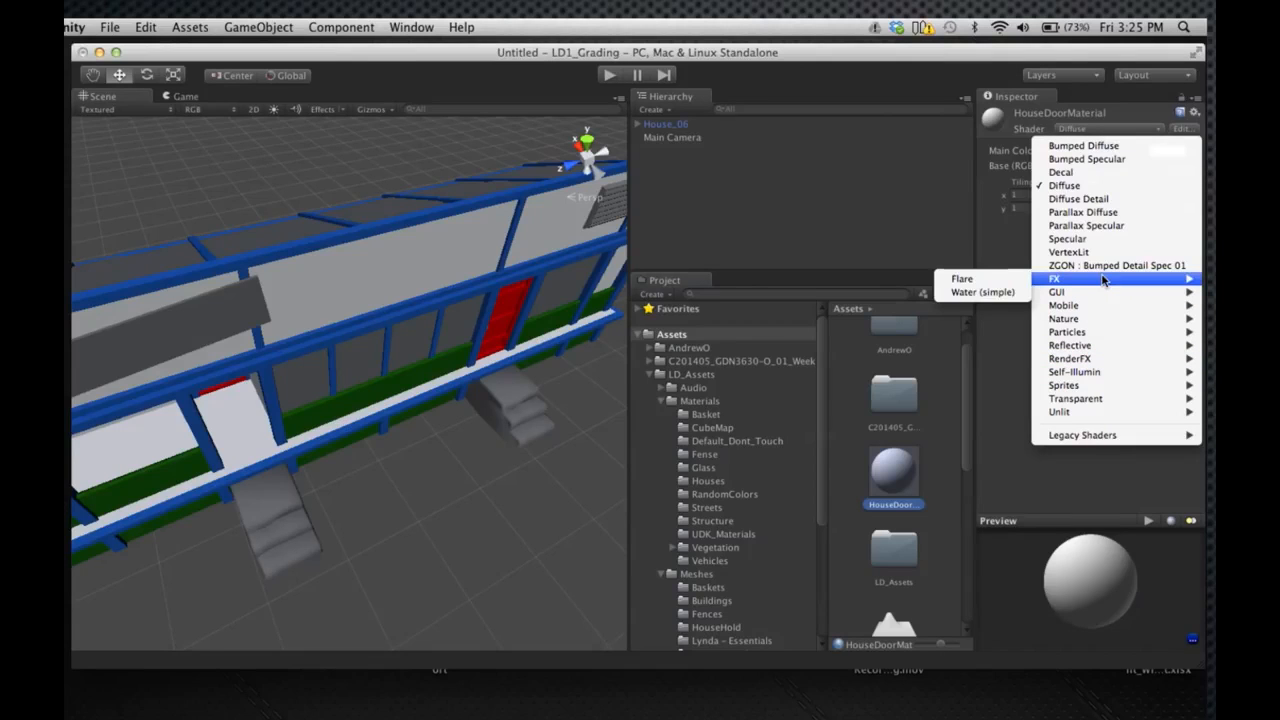
left_click(1080, 199)
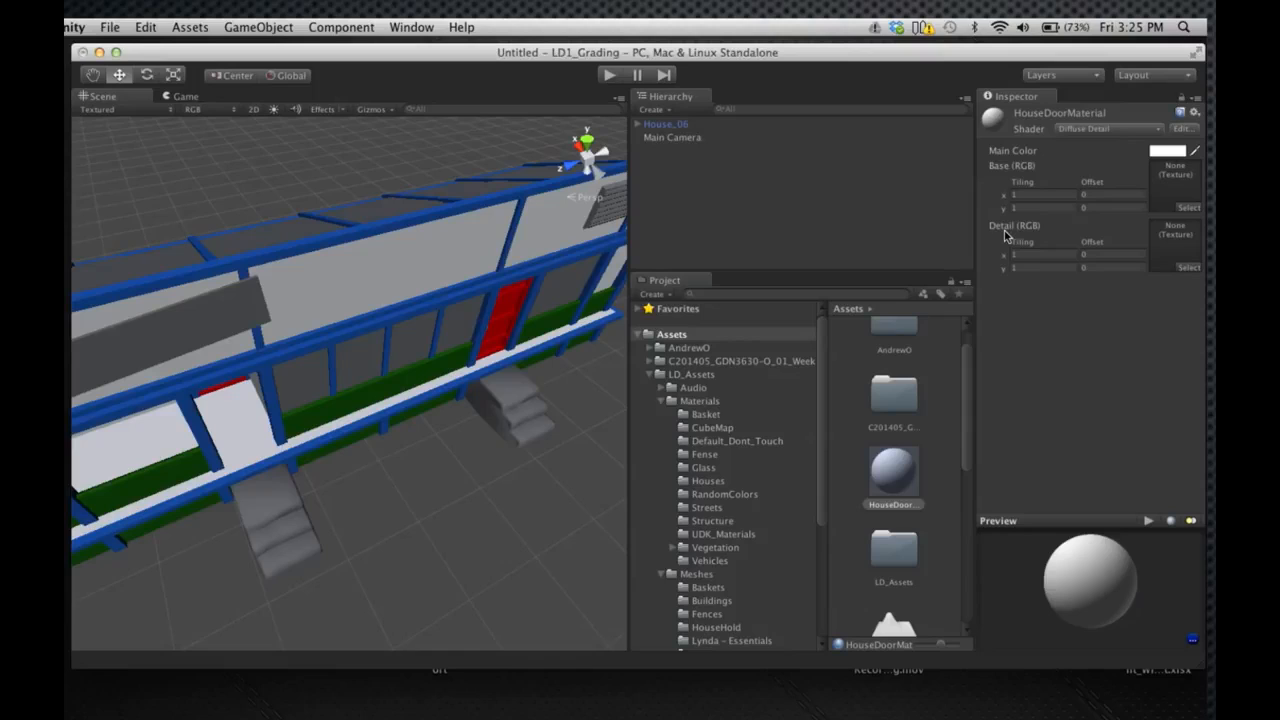
Assign the Brick_Roman brick texture as the base of HouseDoorMaterial and its matching normal map as the detail, and inspect the enlarged preview
left_click(1189, 208)
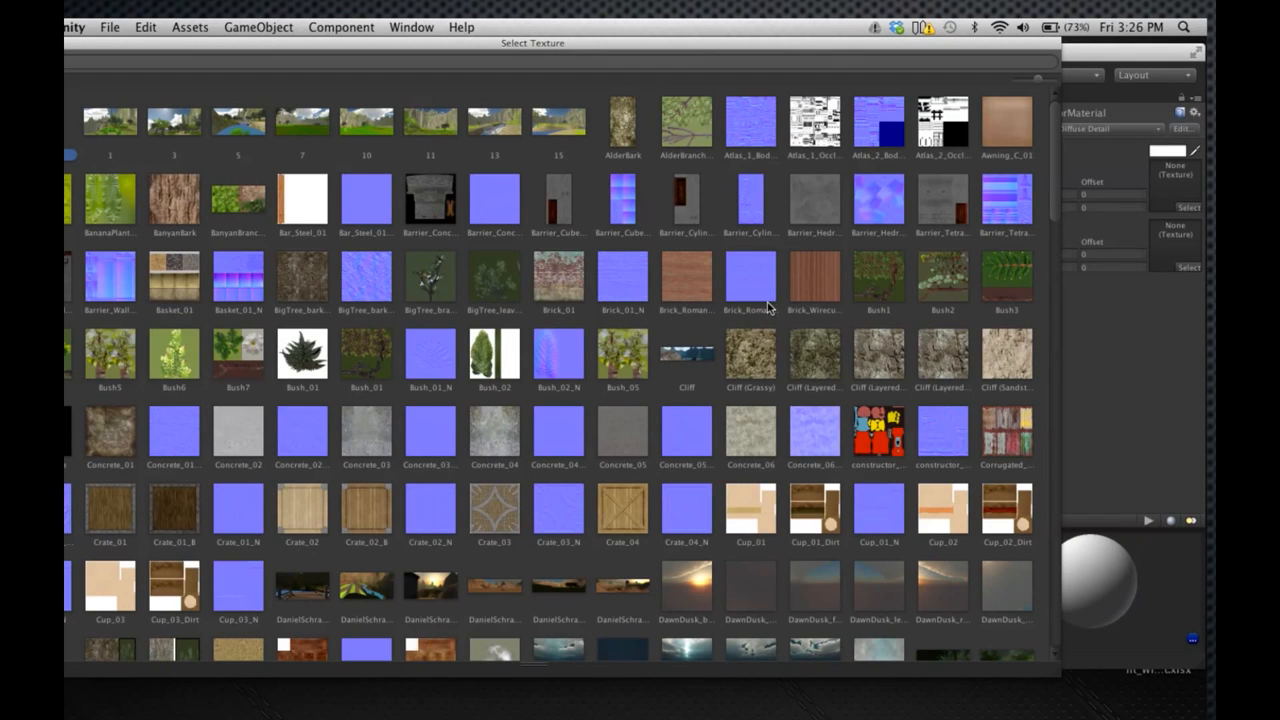
double_click(688, 276)
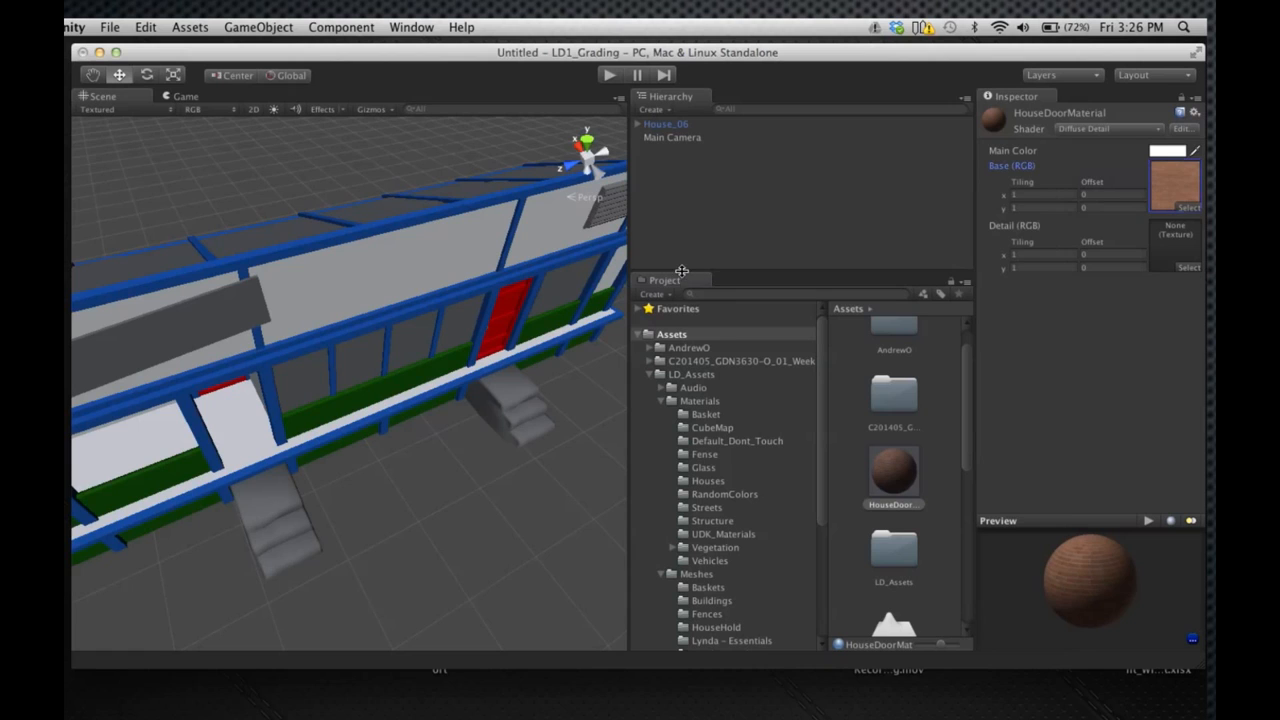
left_click(1190, 268)
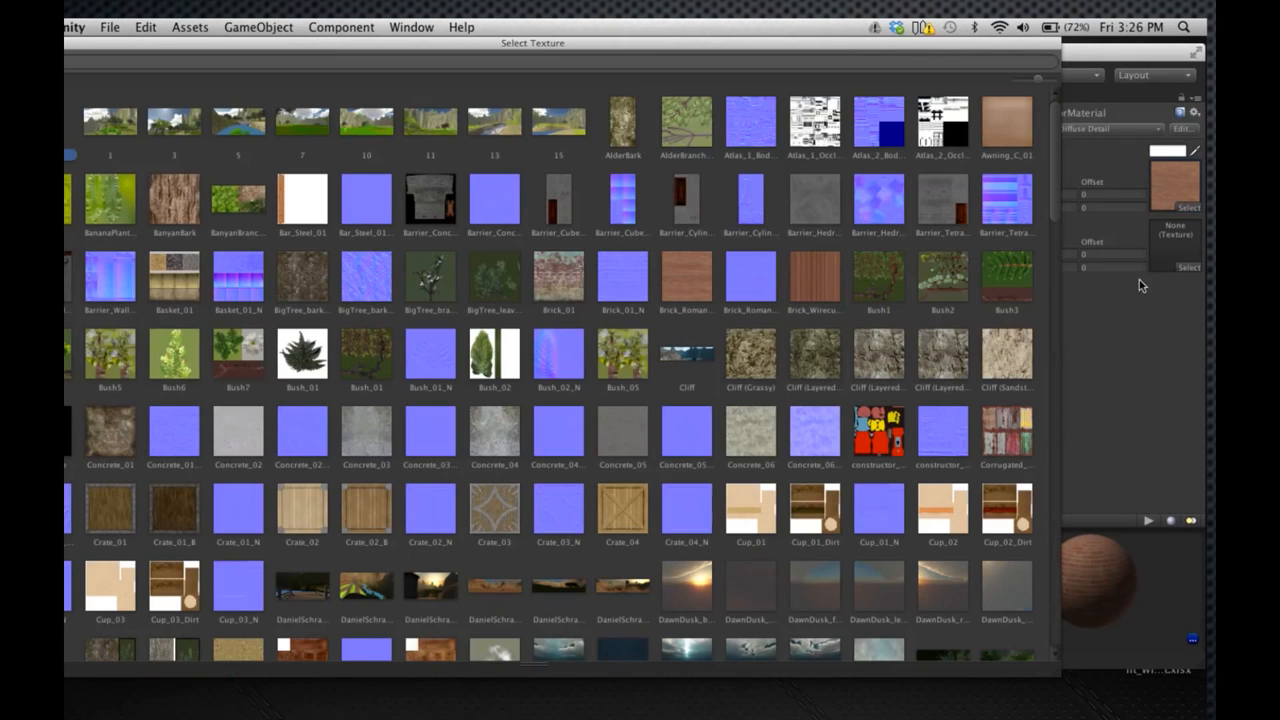
double_click(749, 280)
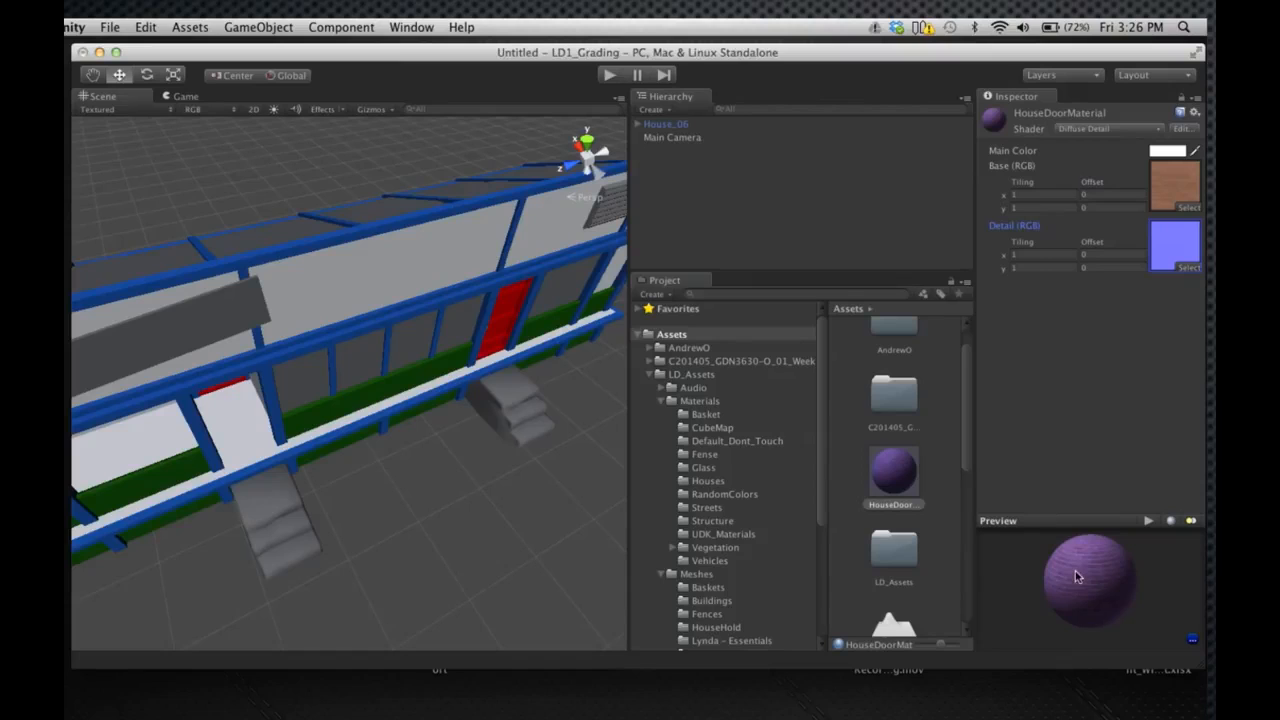
left_click_drag(1076, 522, 1063, 398)
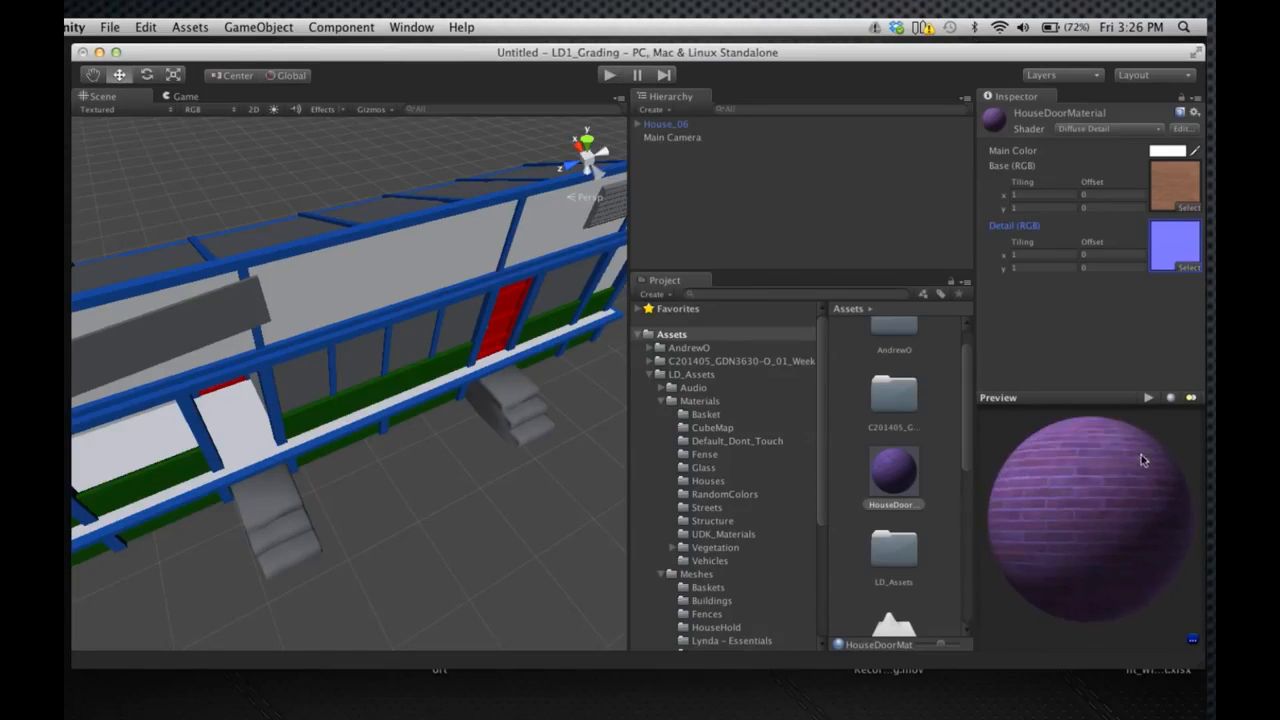
left_click_drag(1170, 443, 1096, 502)
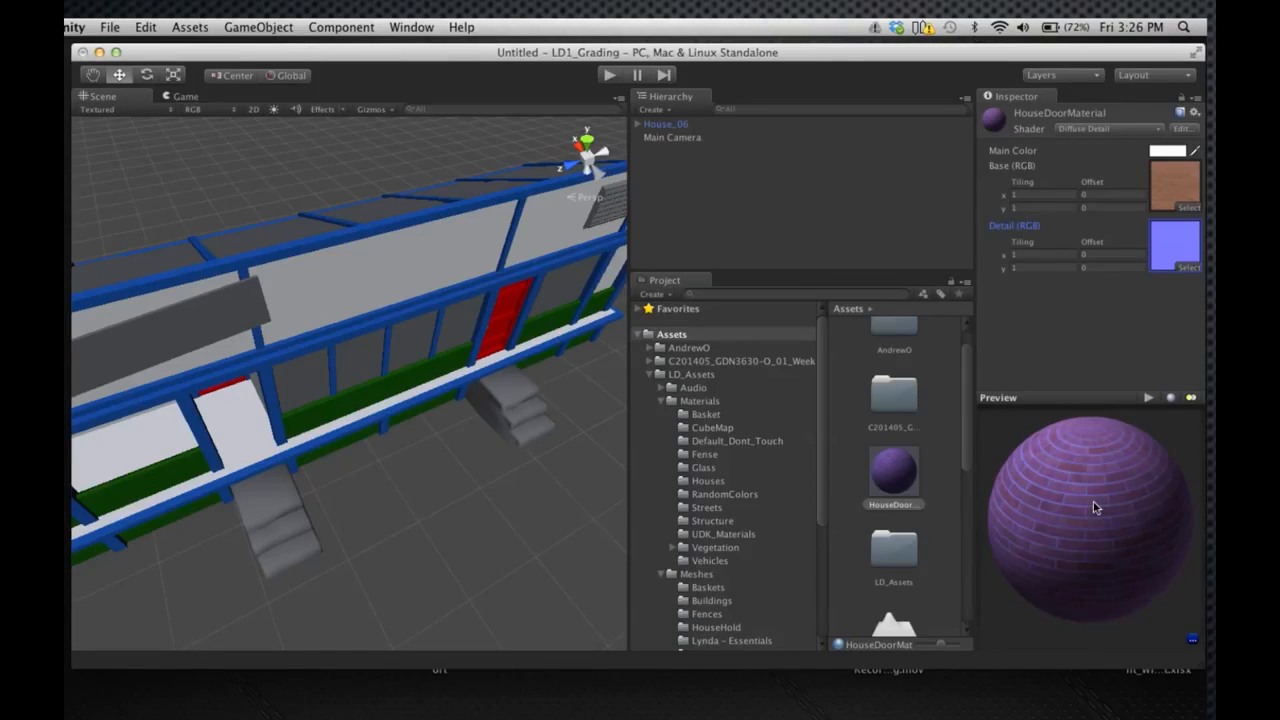
Assign HouseDoorMaterial to Element 0 of the Mesh Renderer materials on House_06's Door1
left_click(664, 124)
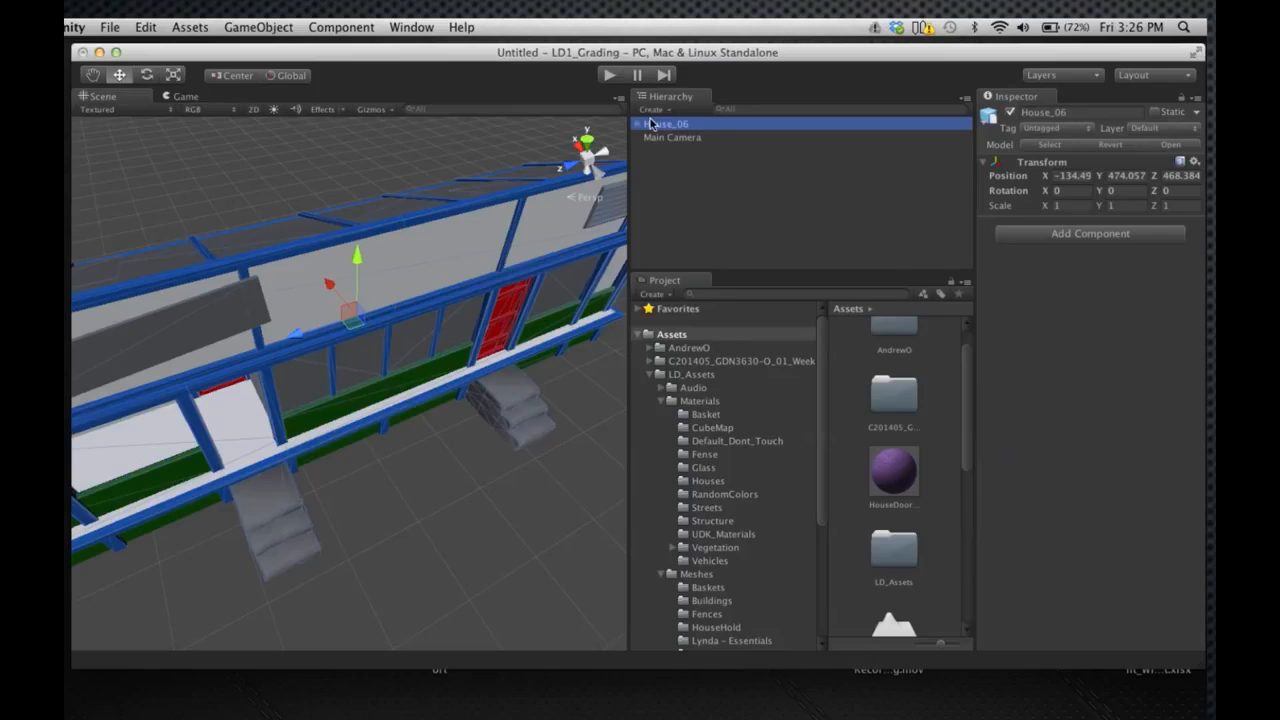
left_click(636, 124)
left_click(671, 151)
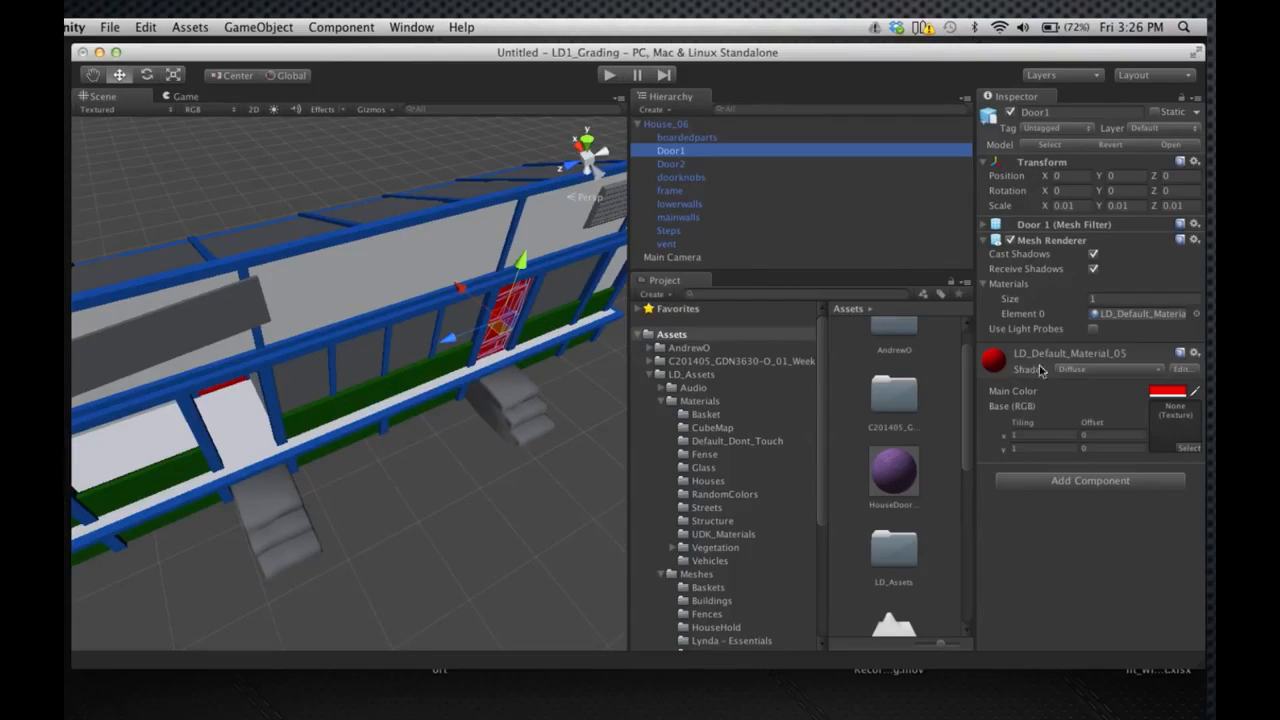
left_click(1092, 370)
left_click(1092, 372)
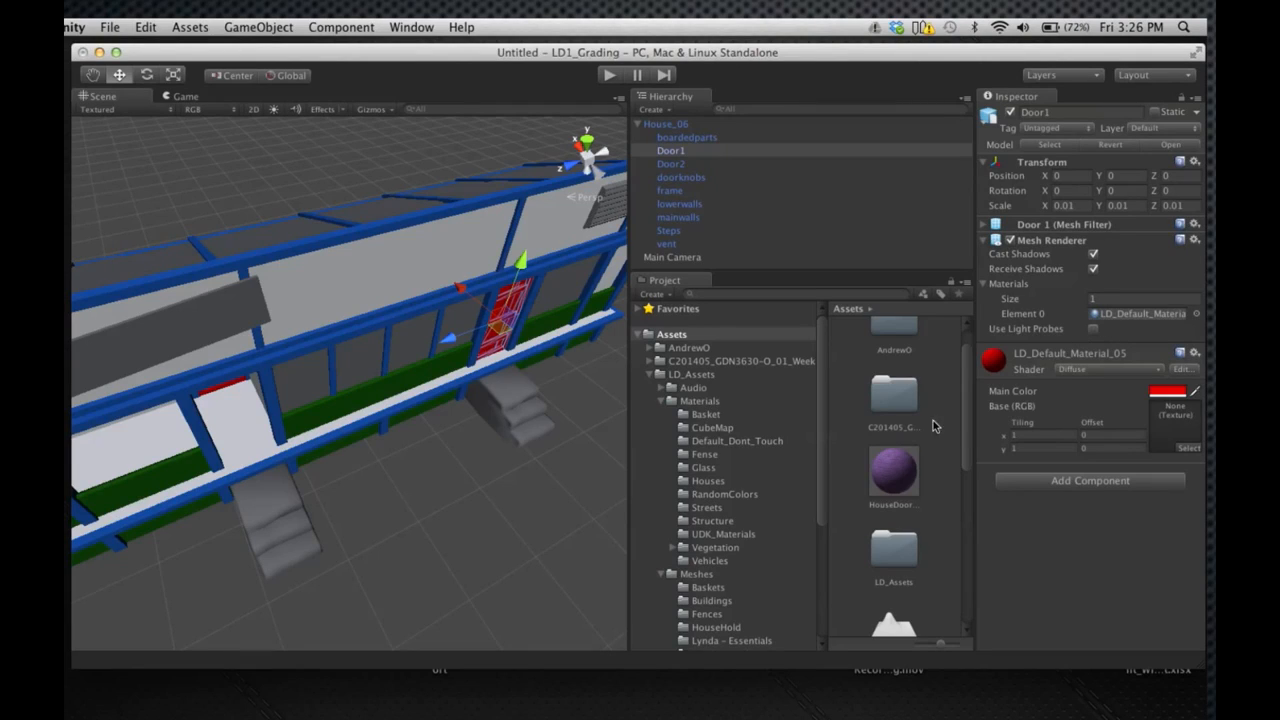
left_click_drag(903, 463, 902, 466)
left_click_drag(980, 393, 1100, 315)
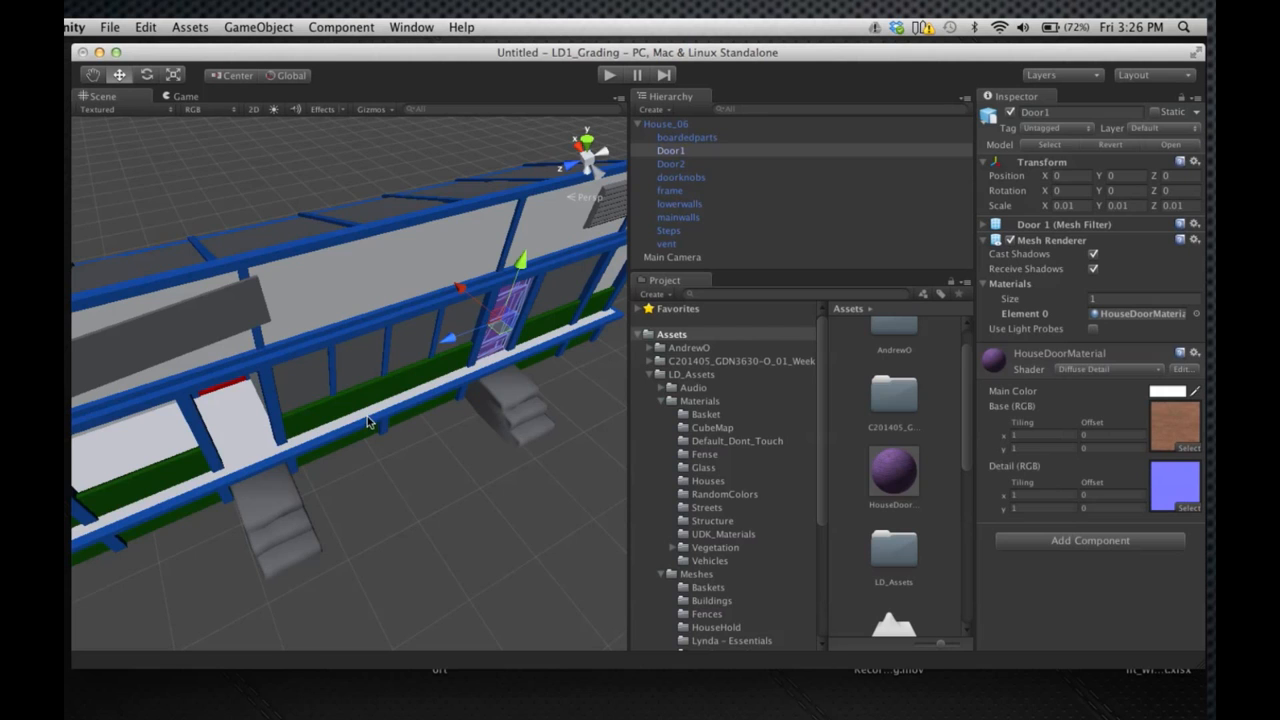
Examine the brick material on Door1 up close and compare it with the material on the surrounding frame
key("f")
left_click_drag(453, 456, 325, 333, "alt")
scroll(315, 340, "up", 10)
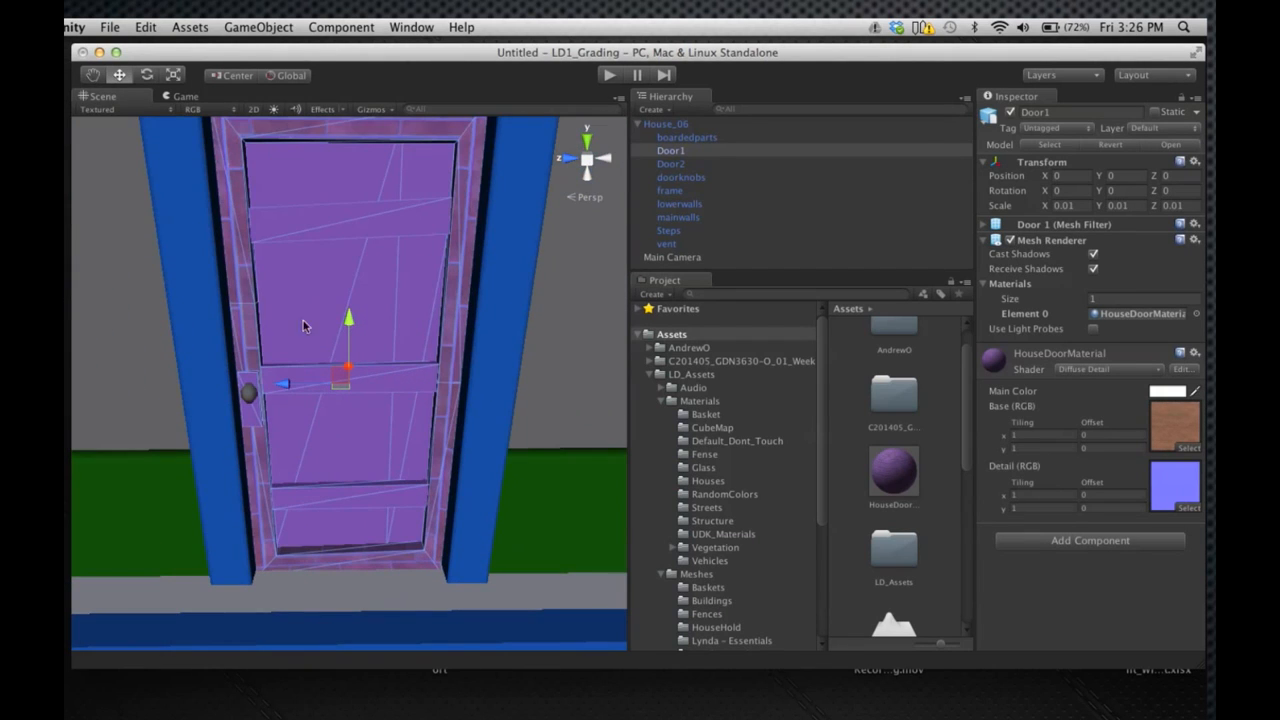
left_click(188, 246)
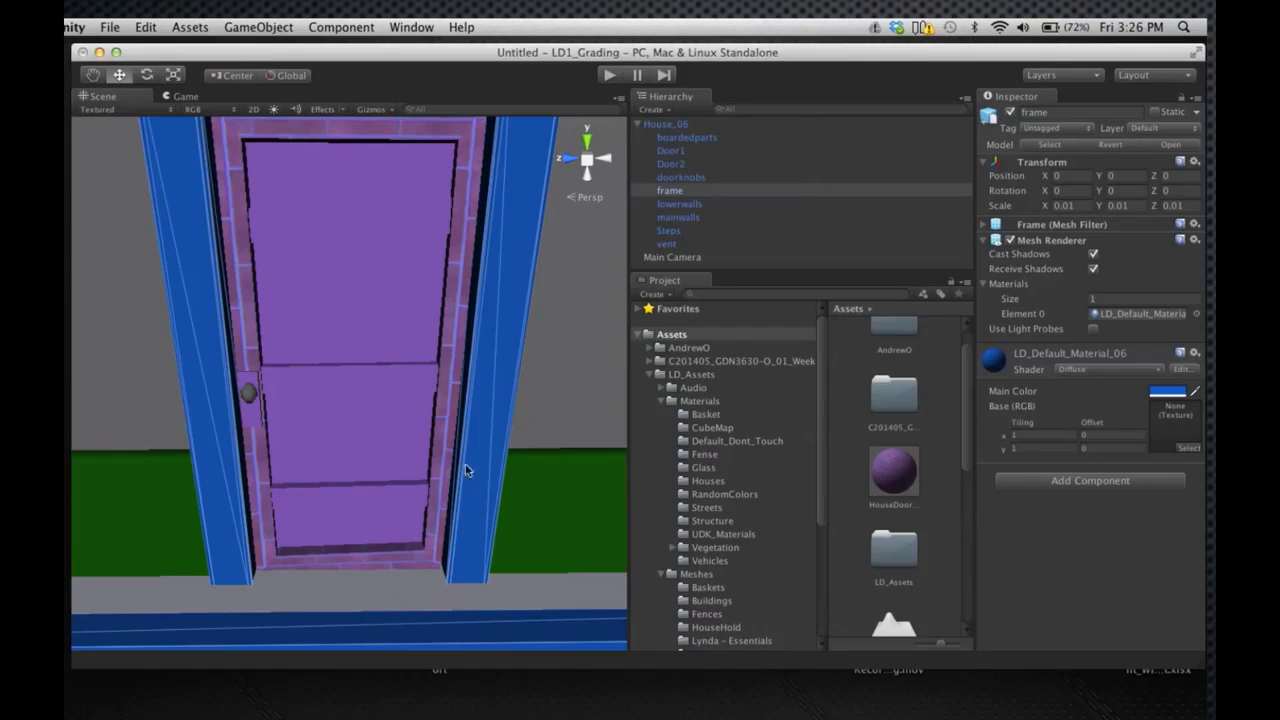
left_click(447, 418)
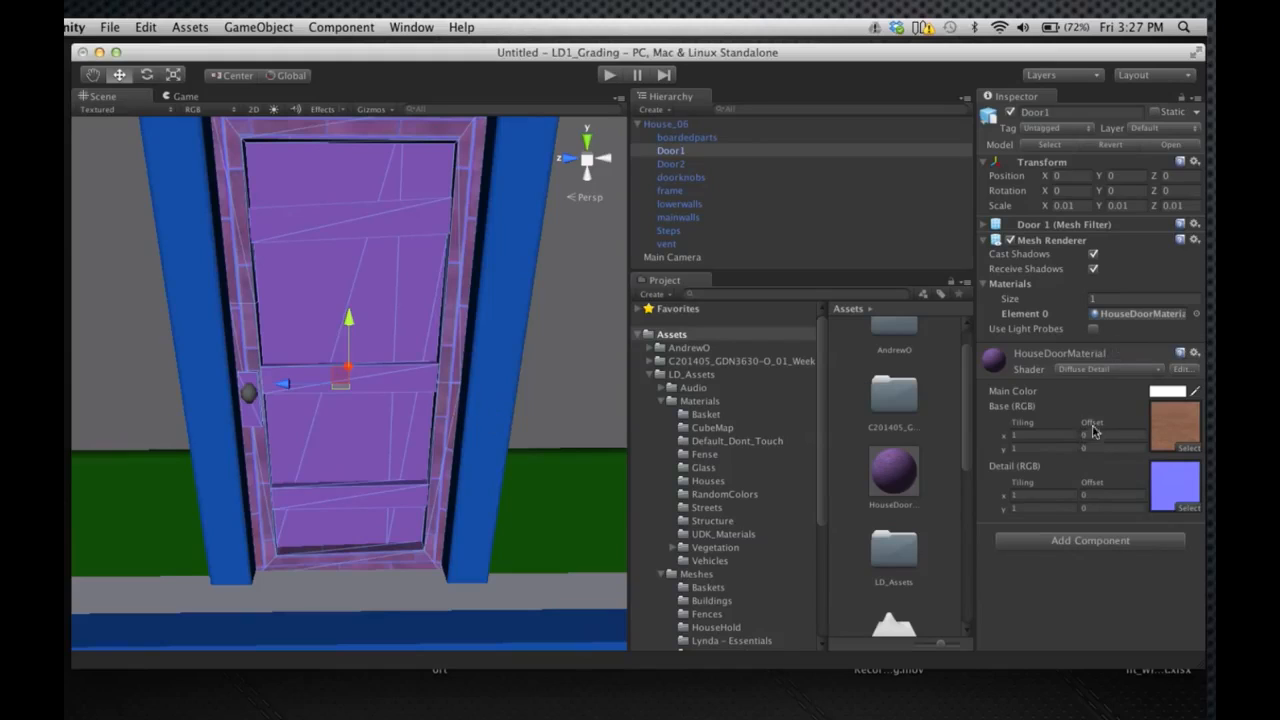
scroll(552, 425, "down", 10)
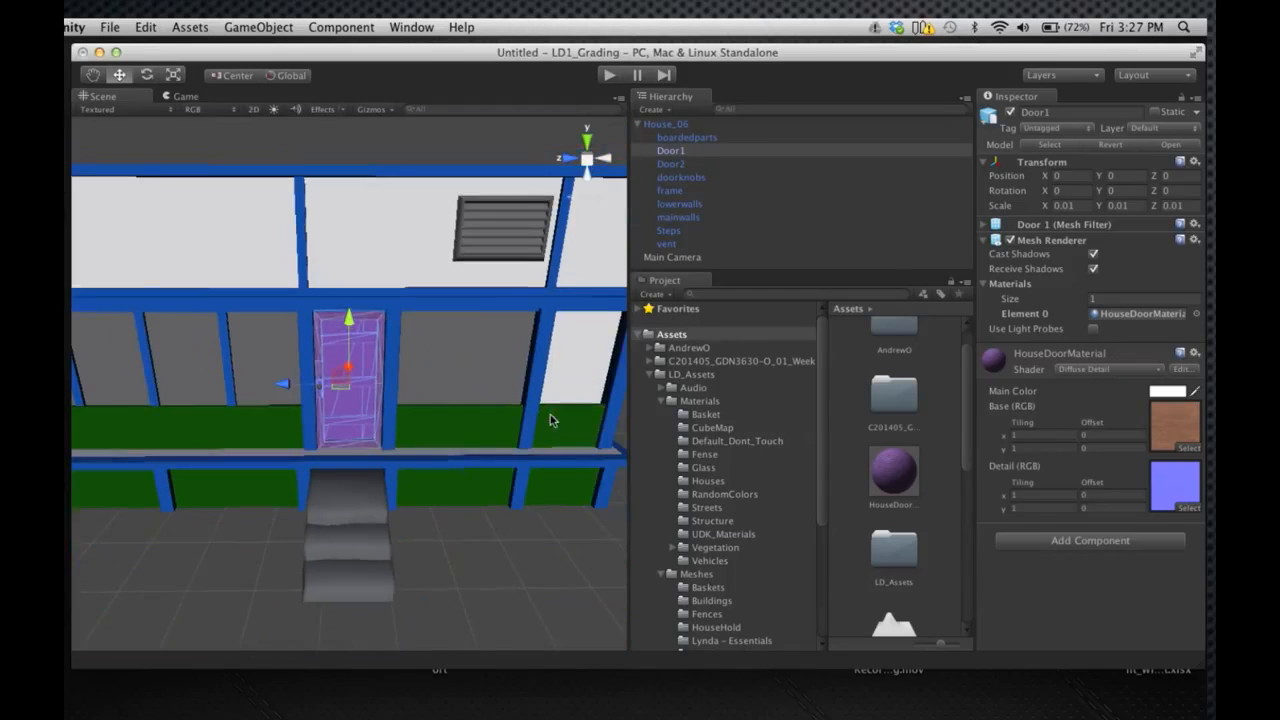
Assign HouseDoorMaterial to Element 0 of the mainwalls object of House_06
left_click(406, 238)
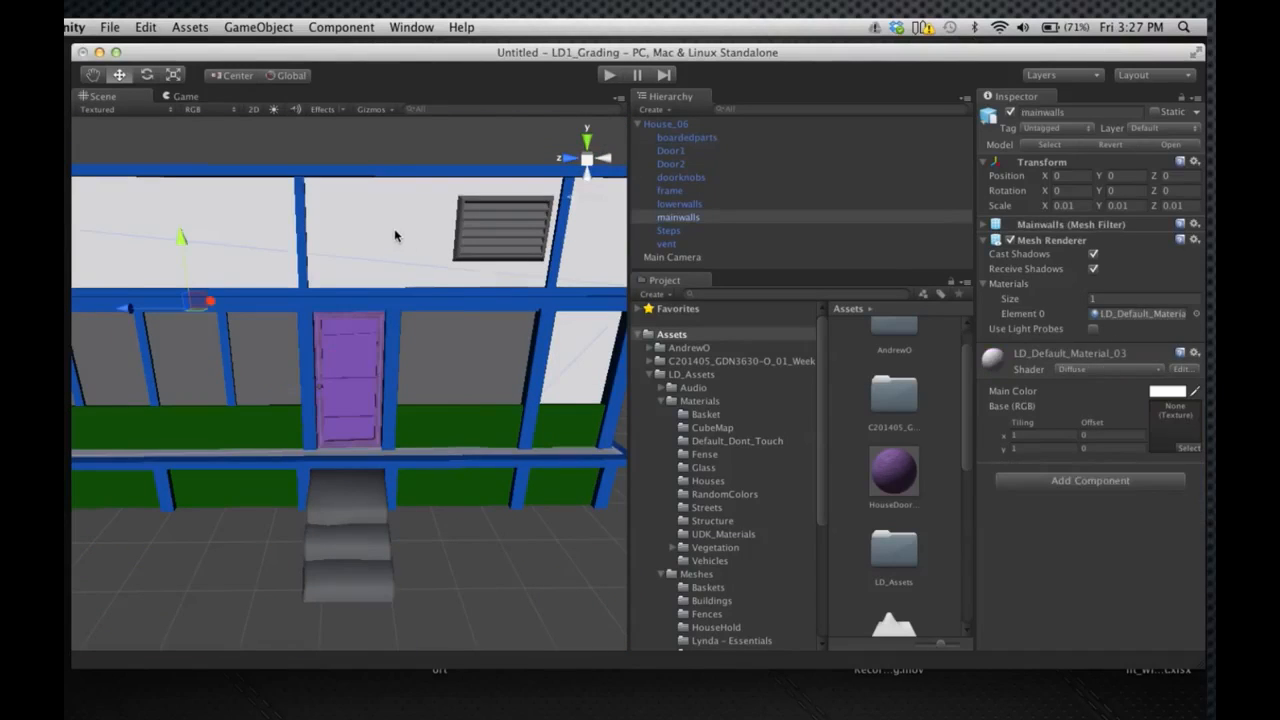
left_click(688, 219)
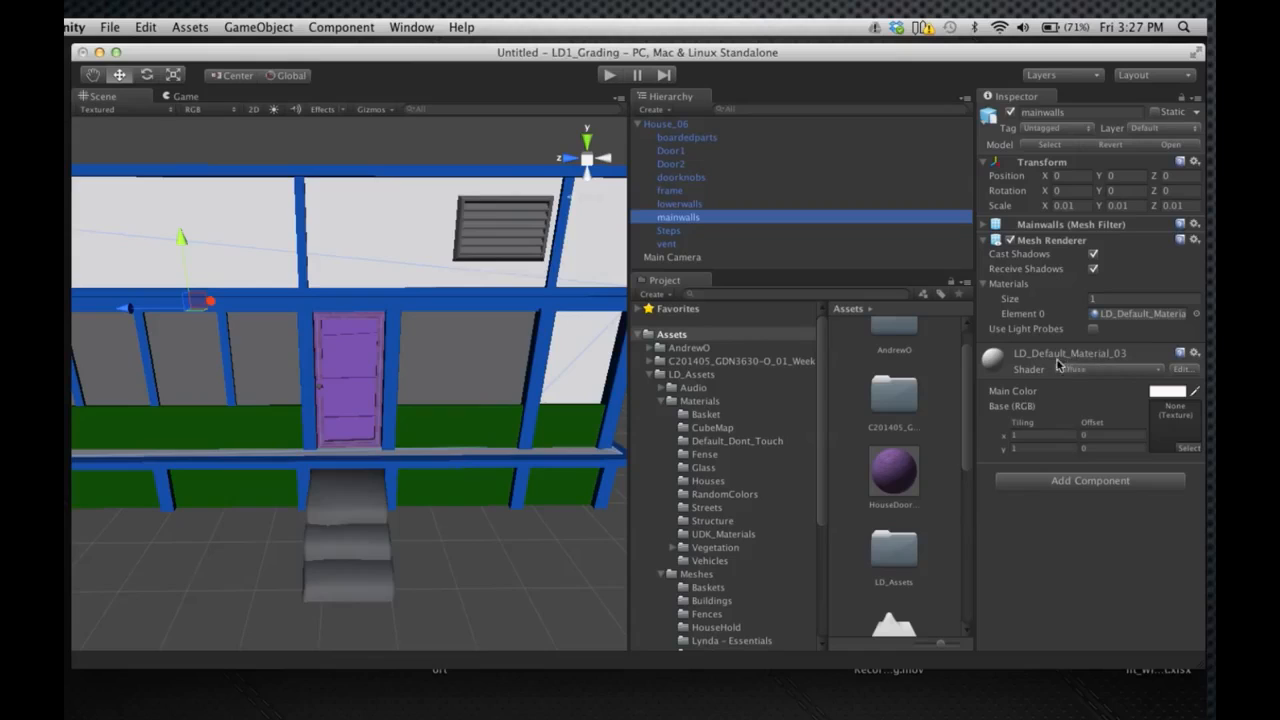
left_click(1120, 368)
left_click(1121, 370)
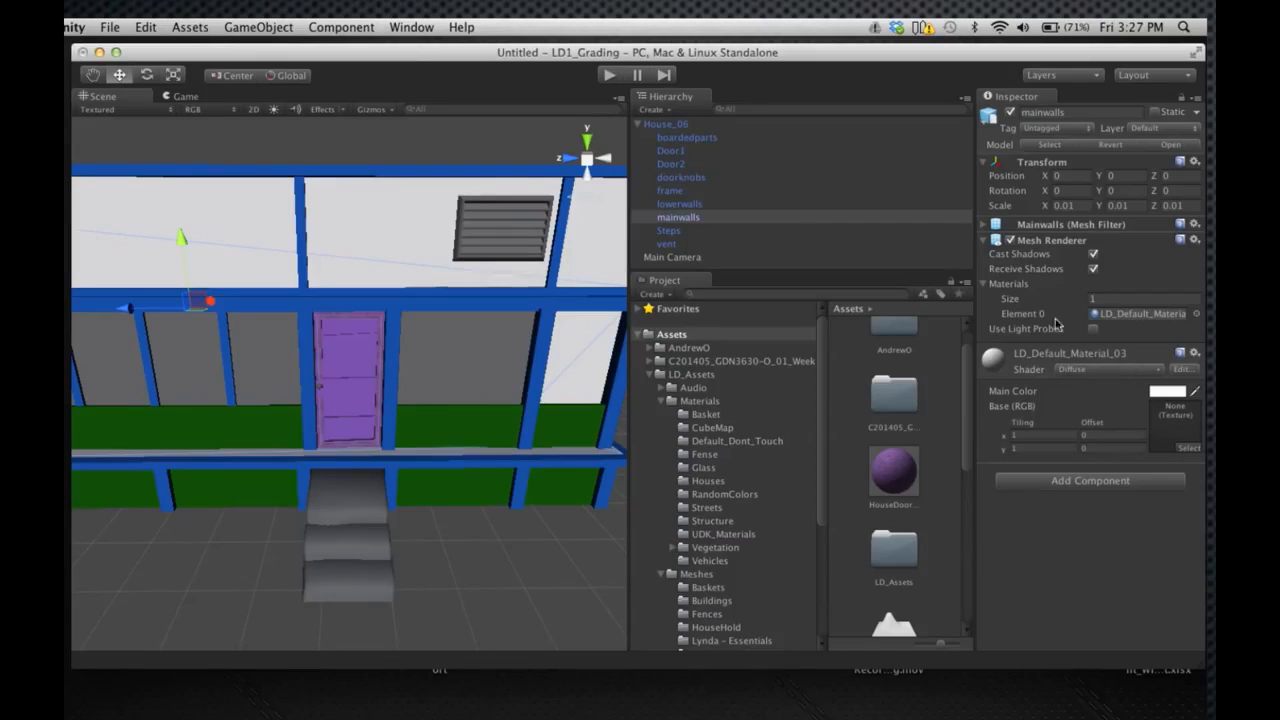
left_click(1018, 317)
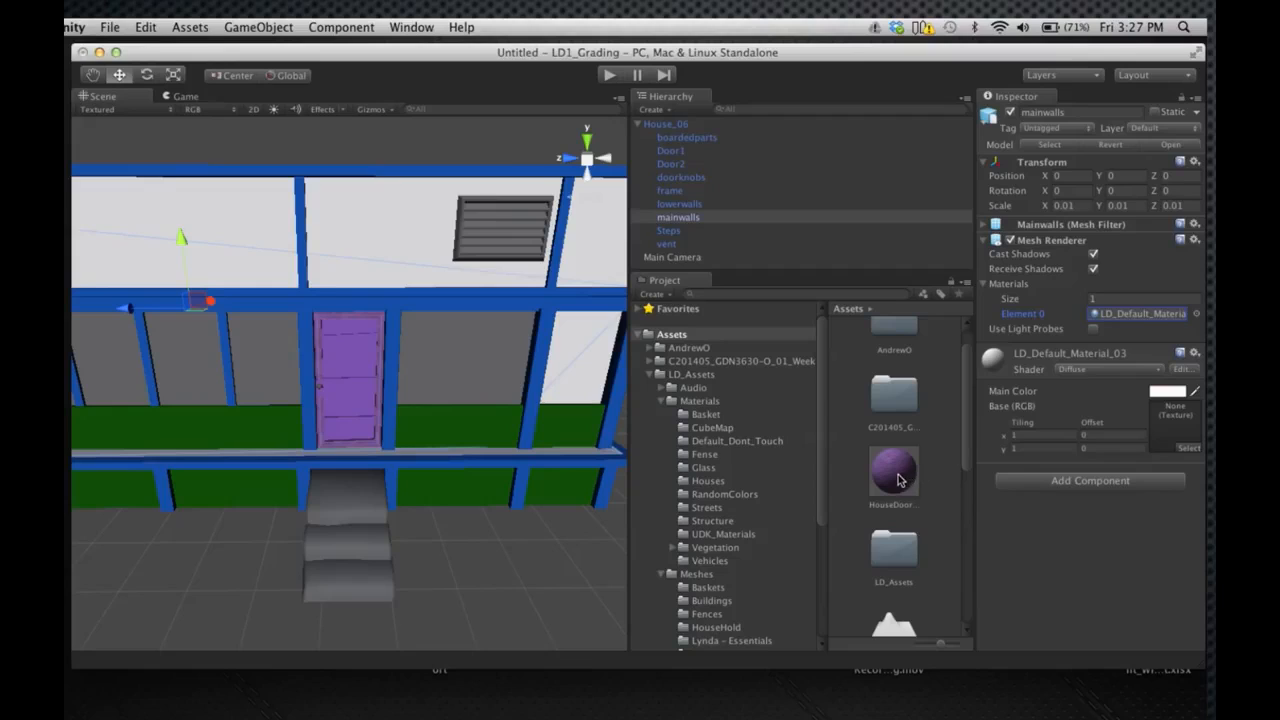
left_click_drag(897, 482, 1106, 328)
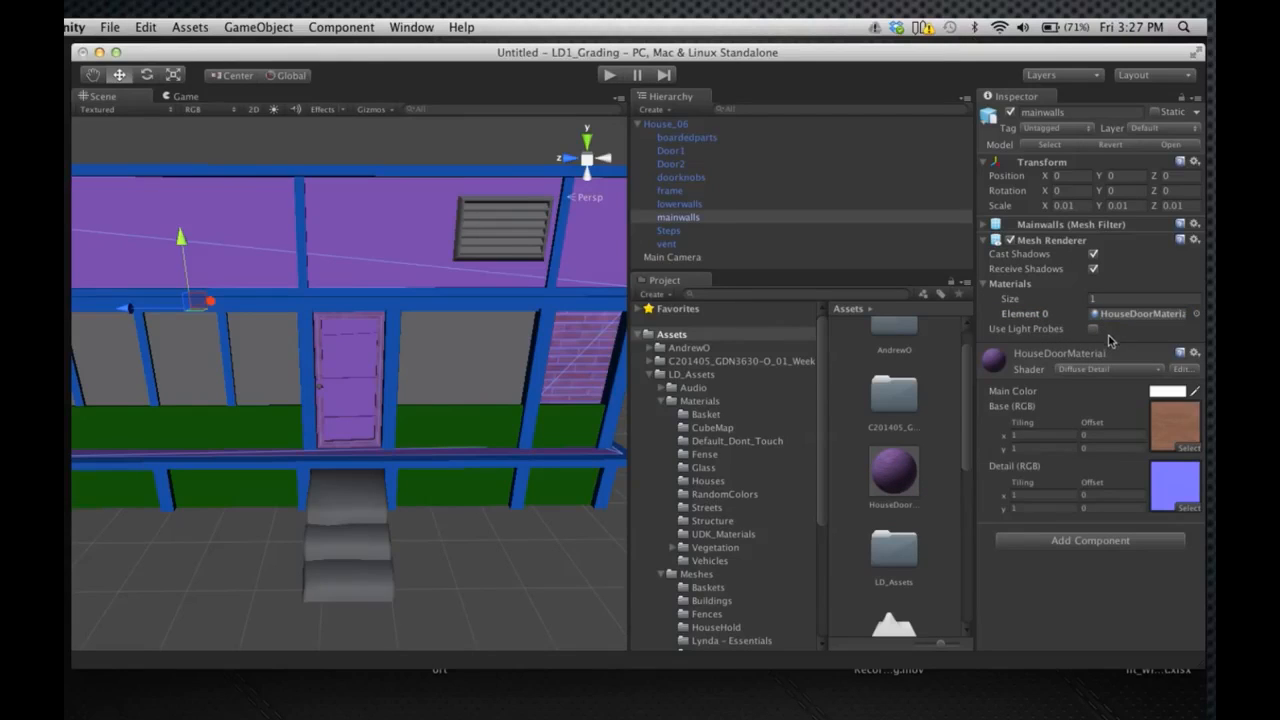
Replace the mainwalls material with LD_Default_Material_02 from the Default_Dont_Touch folder
left_click(1198, 314)
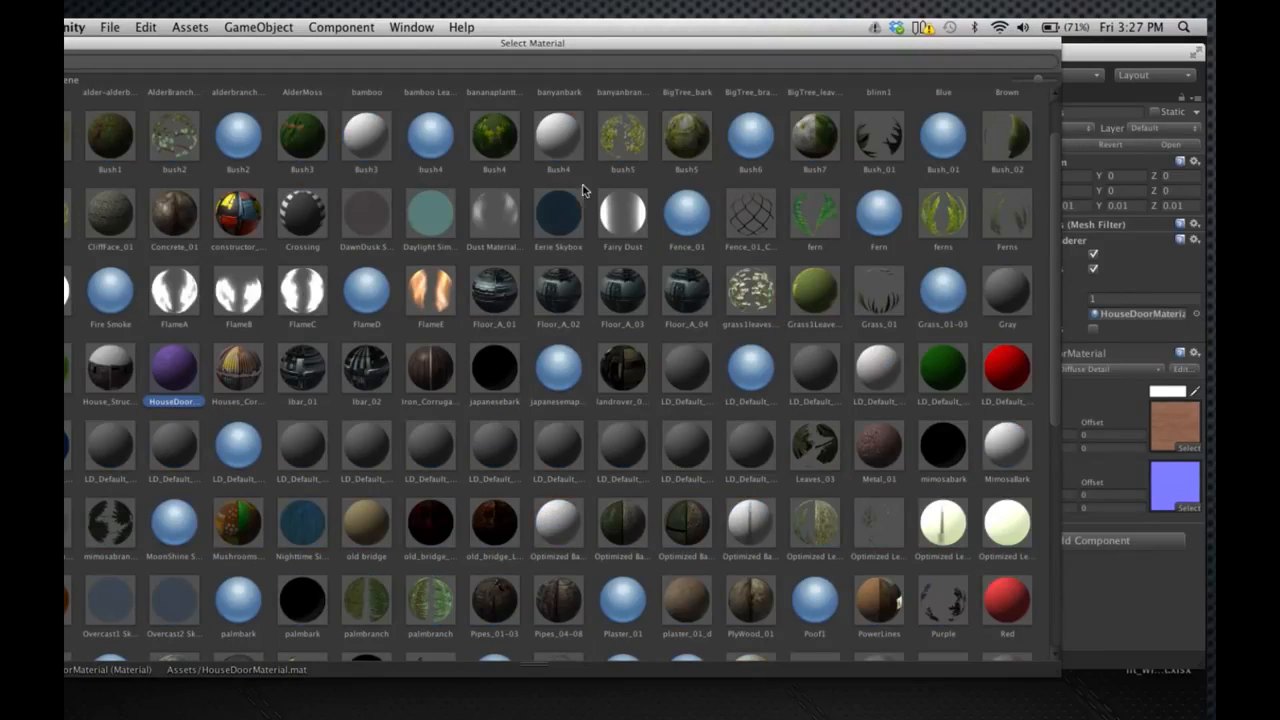
left_click(12, 43)
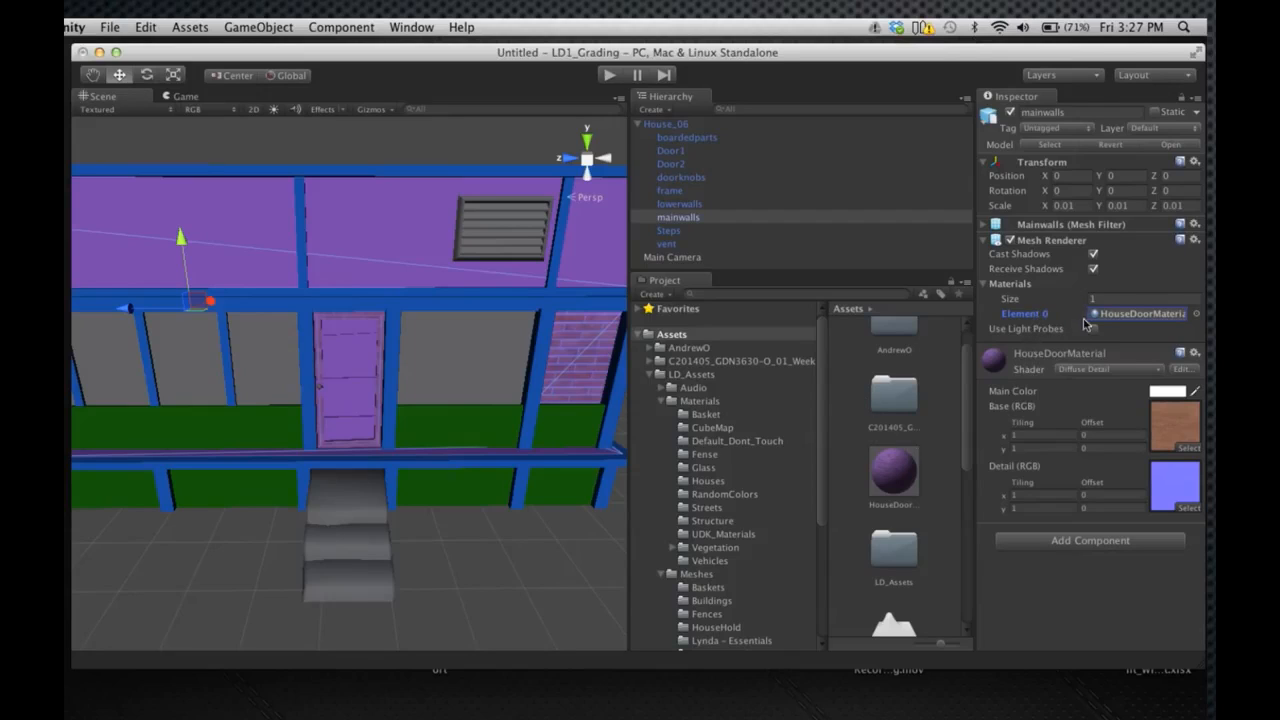
left_click(736, 443)
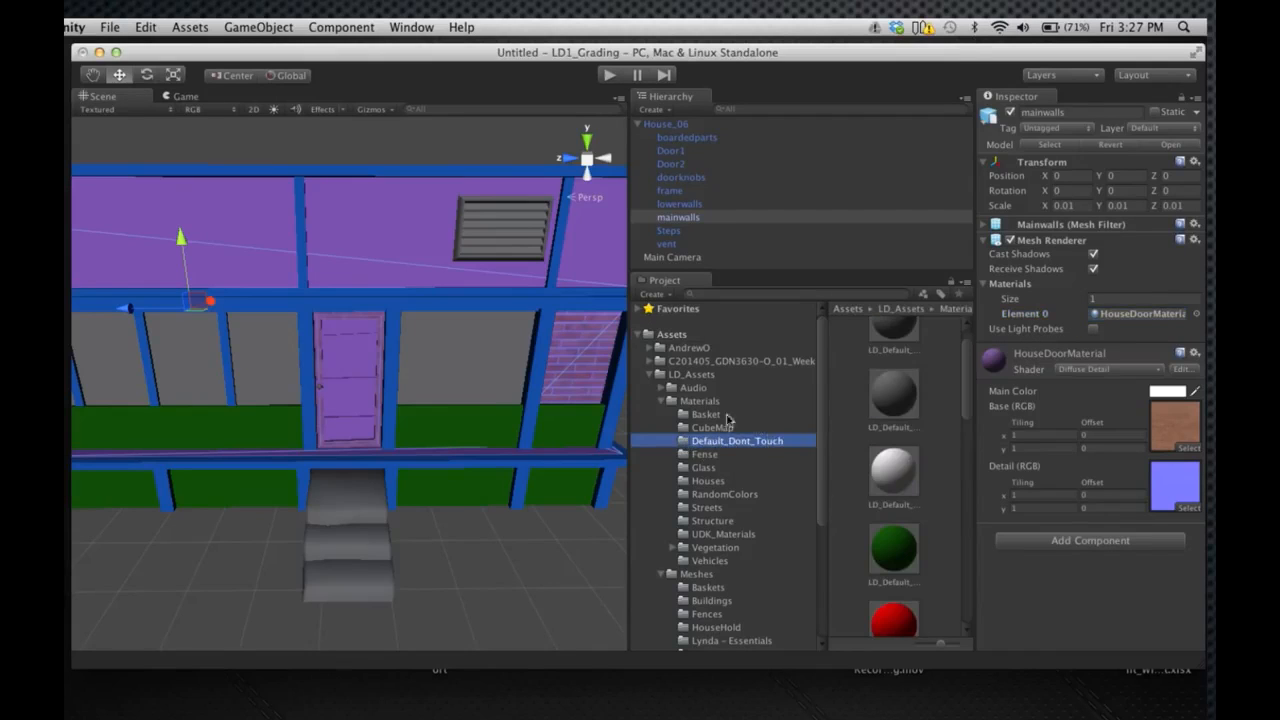
left_click(529, 271)
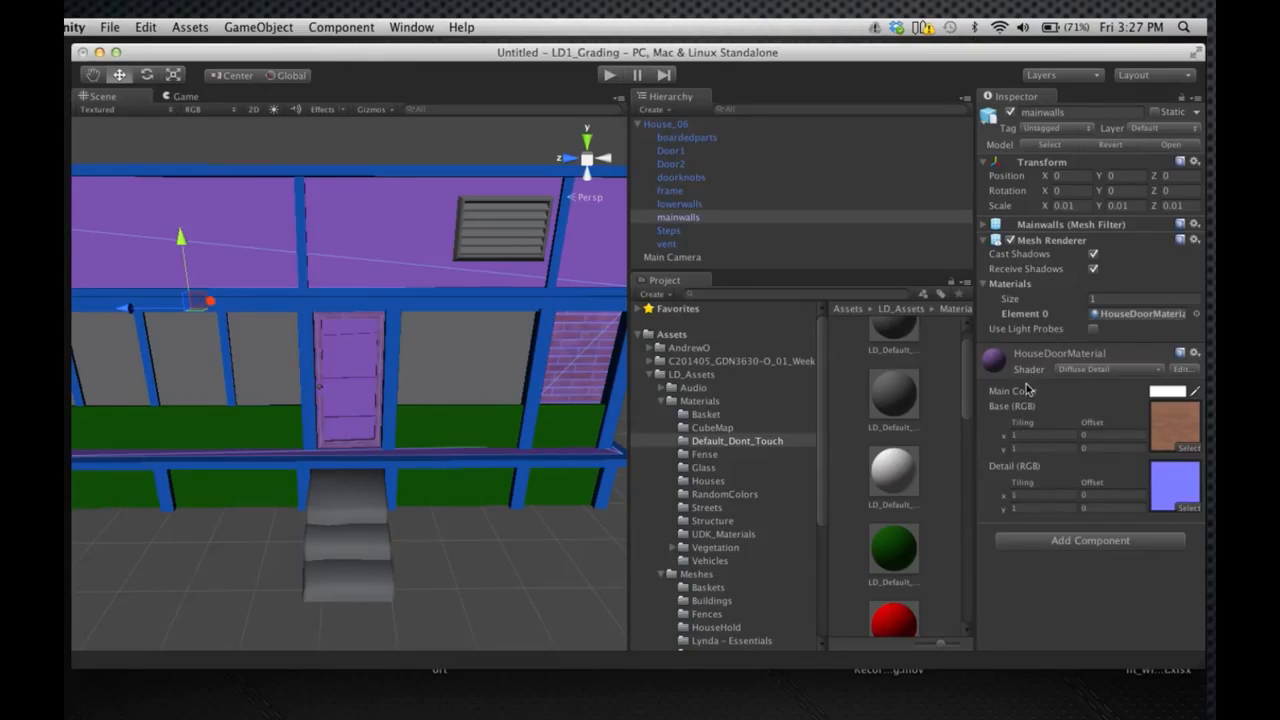
left_click(897, 401)
left_click_drag(897, 401, 1103, 324)
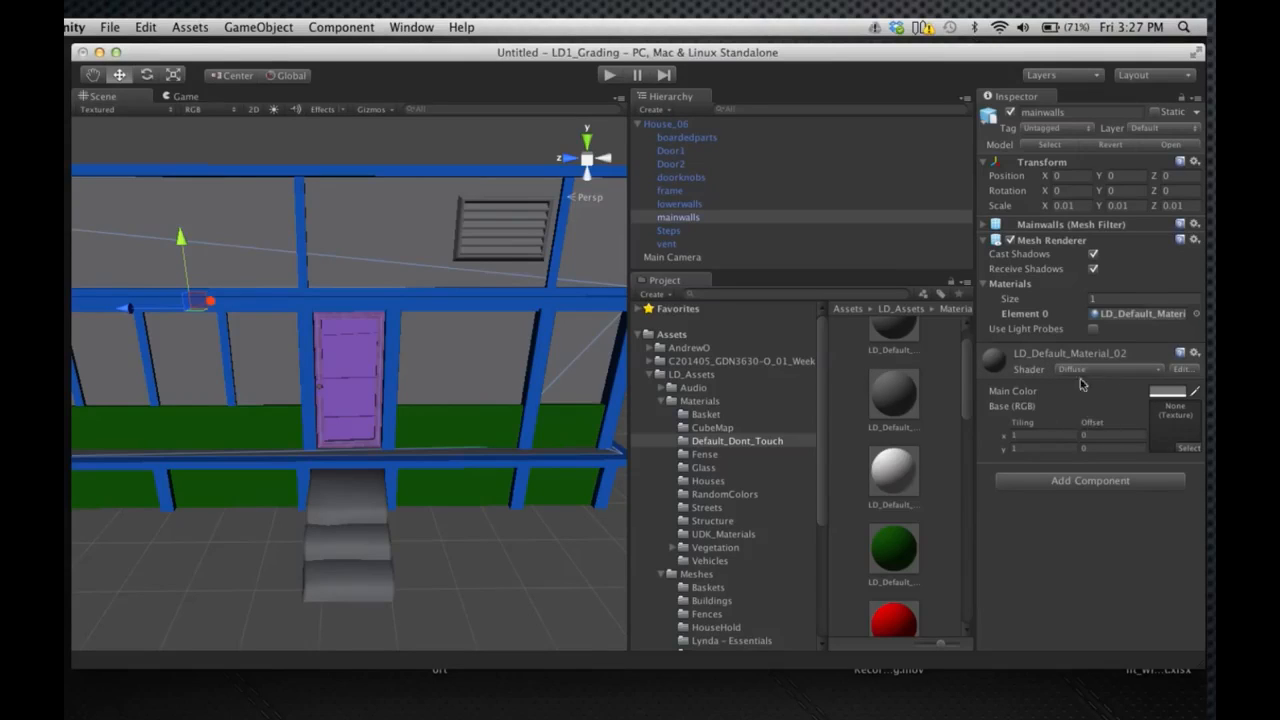
Check the materials on boardedparts, Door2, doorknobs, lowerwalls and Steps, and return to the root Assets folder
left_click(671, 138)
left_click(671, 163)
left_click(678, 177)
left_click(673, 204)
left_click(668, 231)
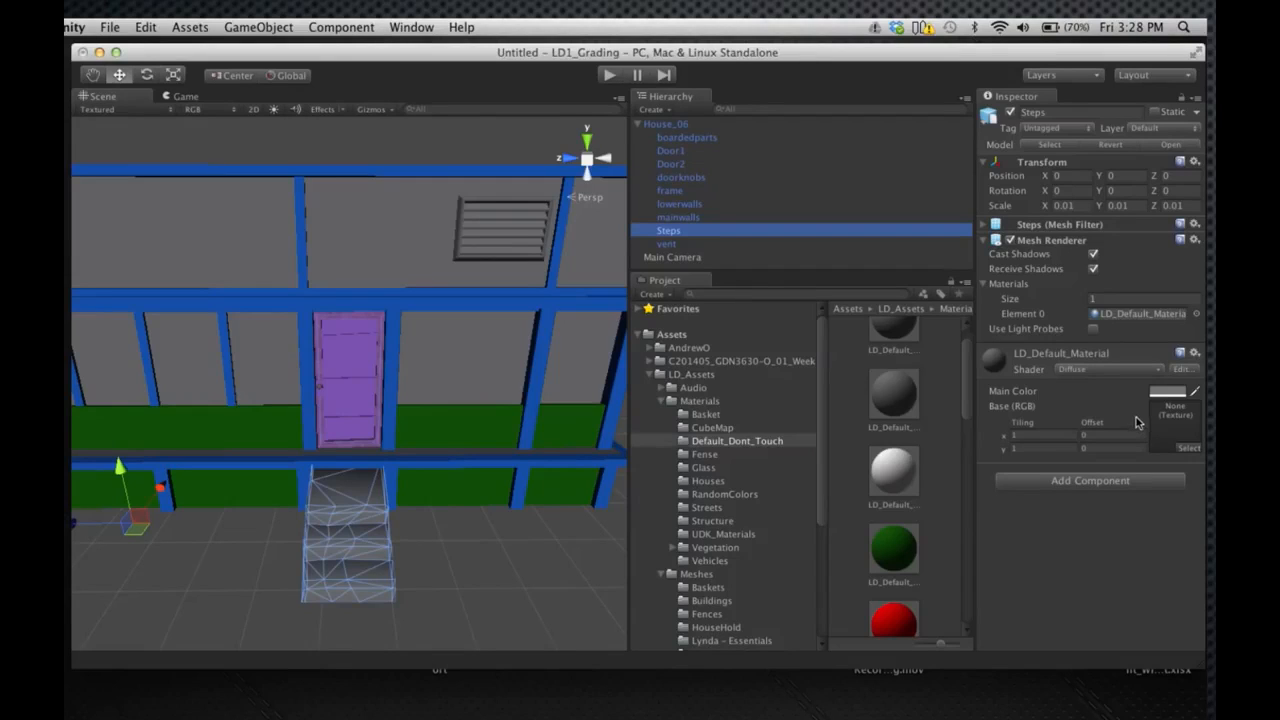
left_click(698, 336)
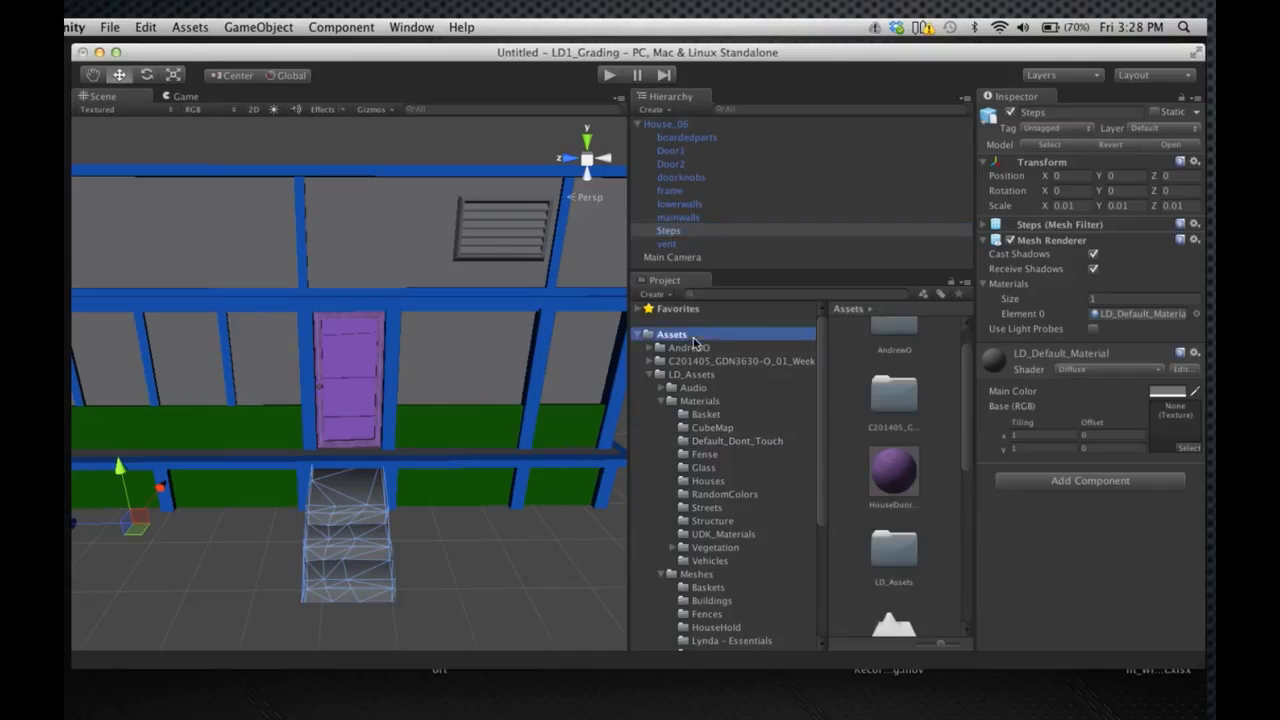